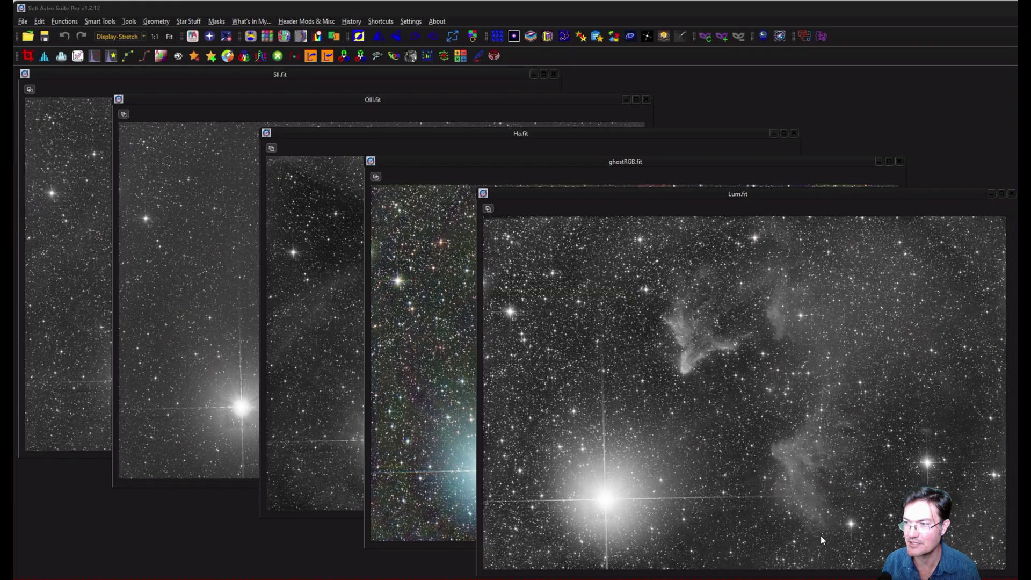
- Maximize the Lum.fit image and examine the bright star and the nebula structures
click(724, 194)
double_click(723, 194)
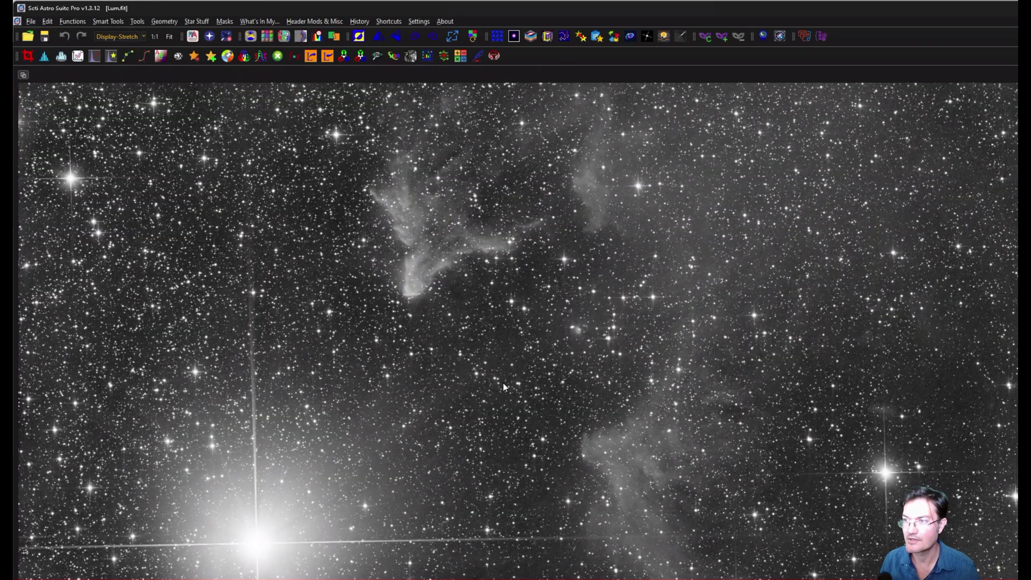
drag(504, 382, 565, 278)
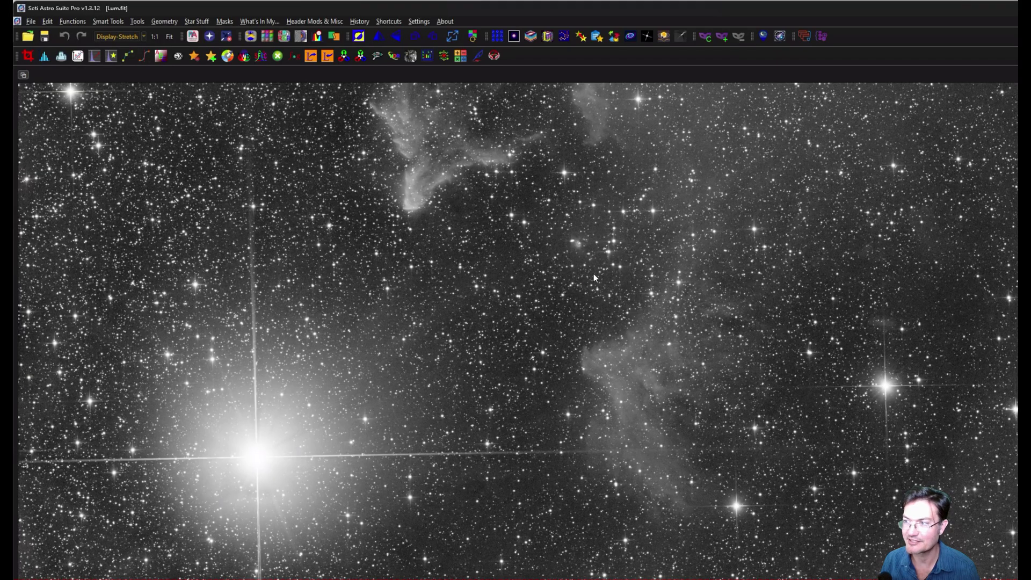
drag(594, 273, 612, 403)
drag(520, 358, 551, 271)
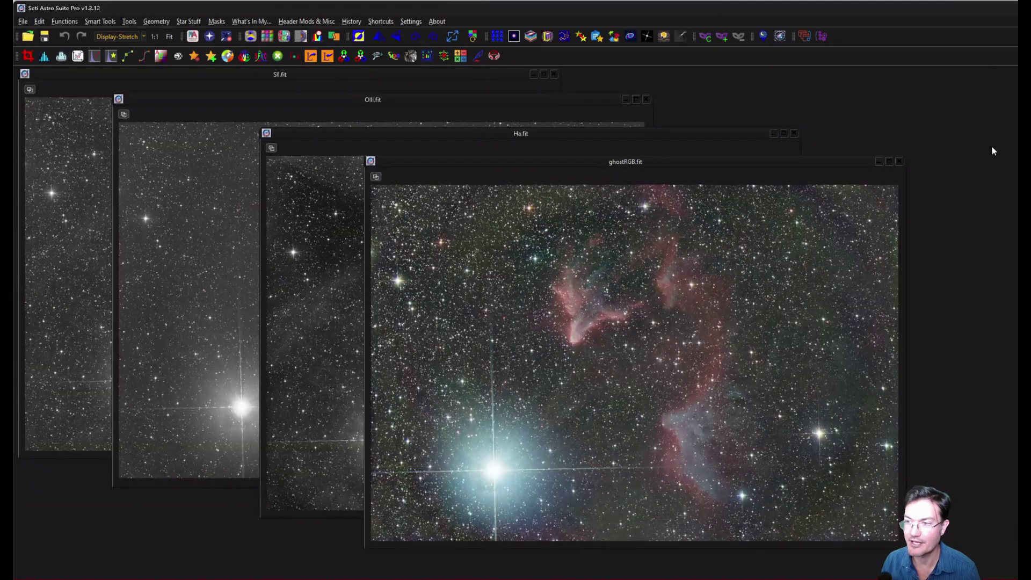
- Maximize the ghostRGB.fit image and examine its nebulosity, bright blue star and background at closer range
double_click(599, 161)
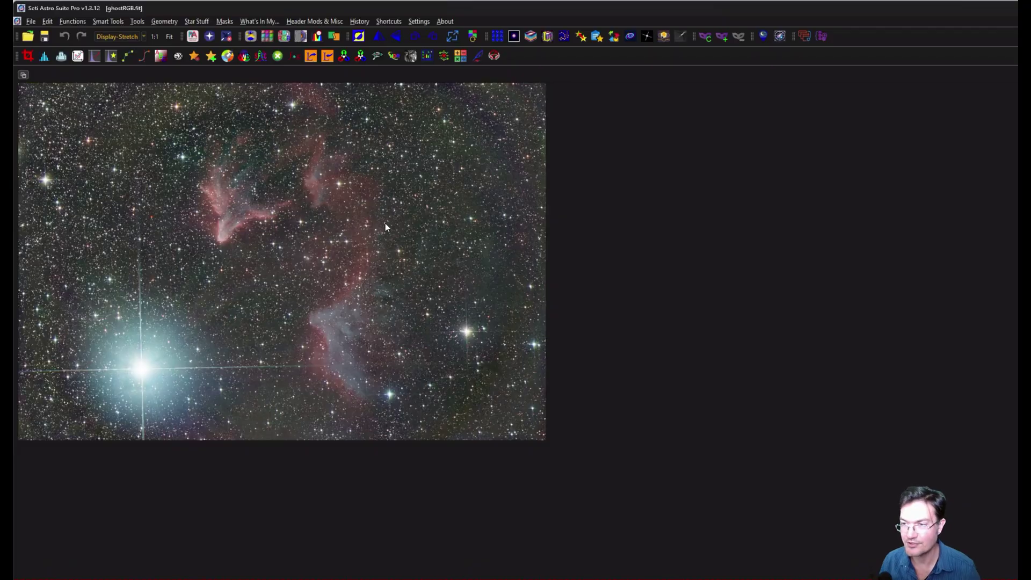
scroll(385, 223, up, 3)
drag(902, 346, 908, 528)
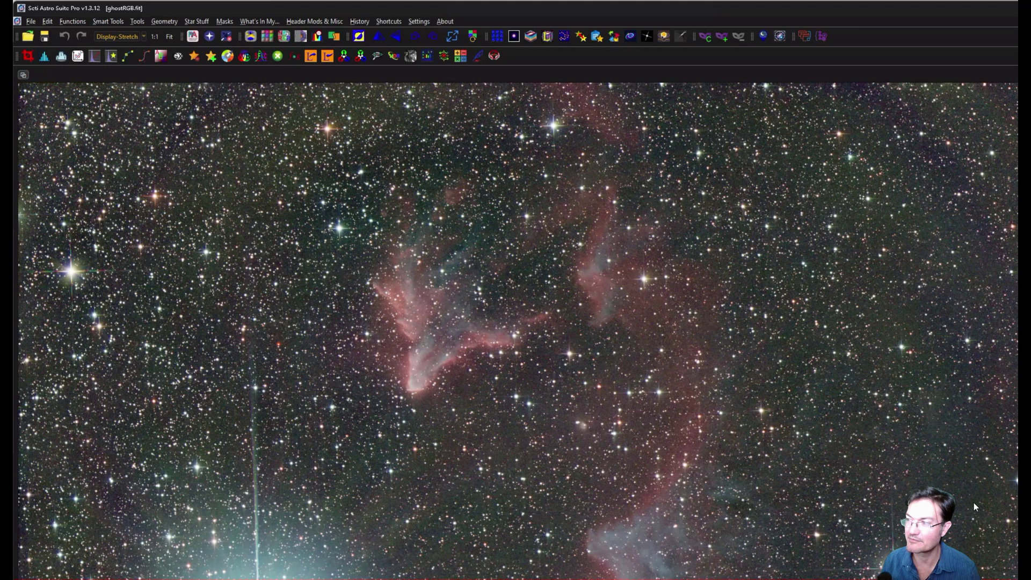
drag(976, 507, 932, 216)
drag(615, 322, 665, 237)
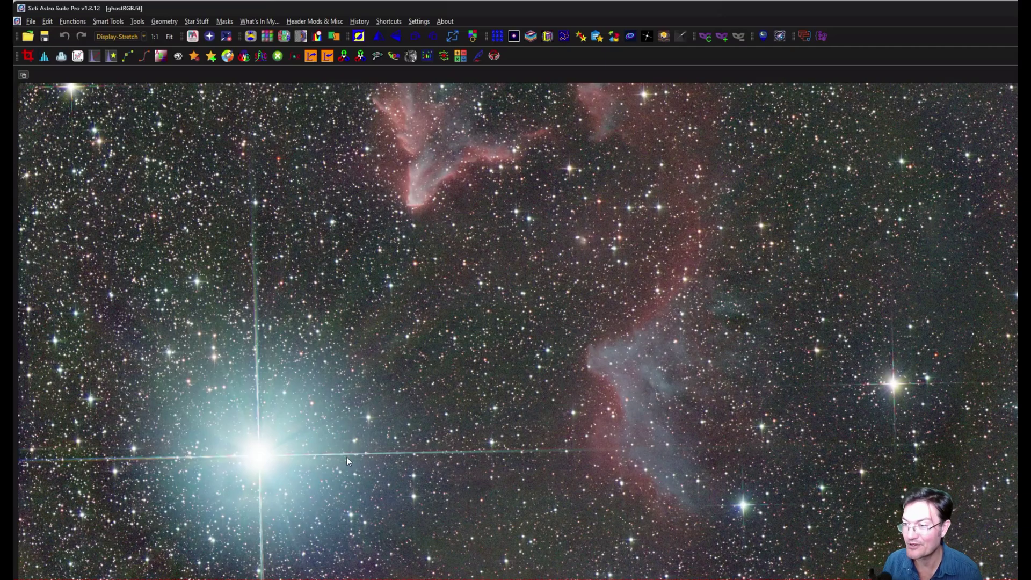
drag(734, 353, 713, 420)
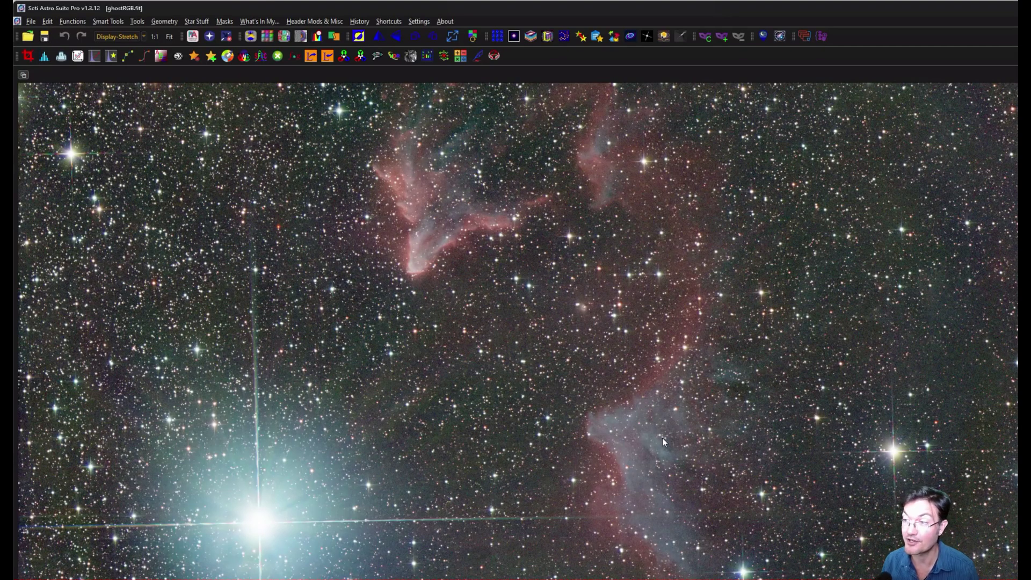
drag(662, 438, 681, 375)
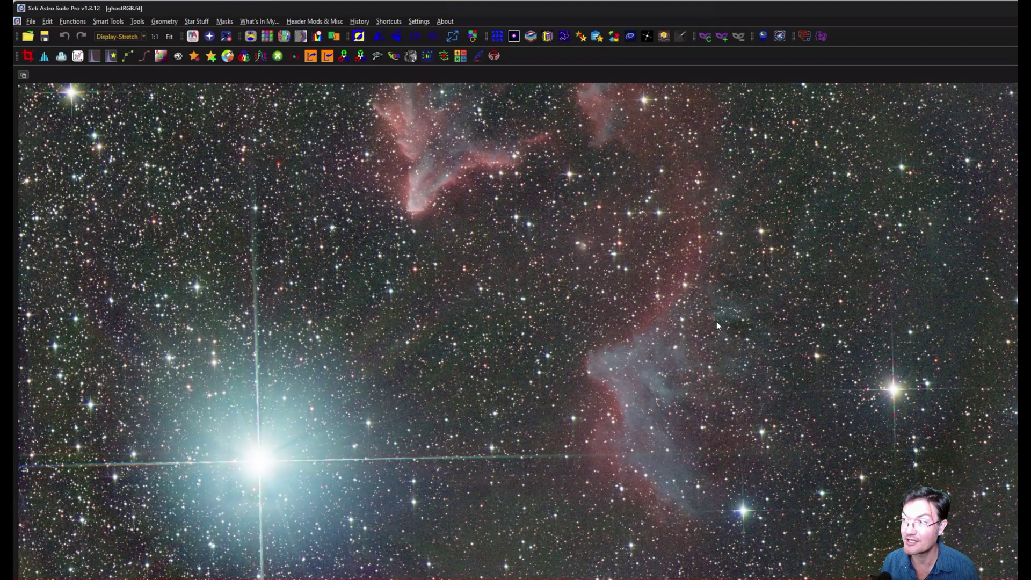
drag(717, 323, 717, 391)
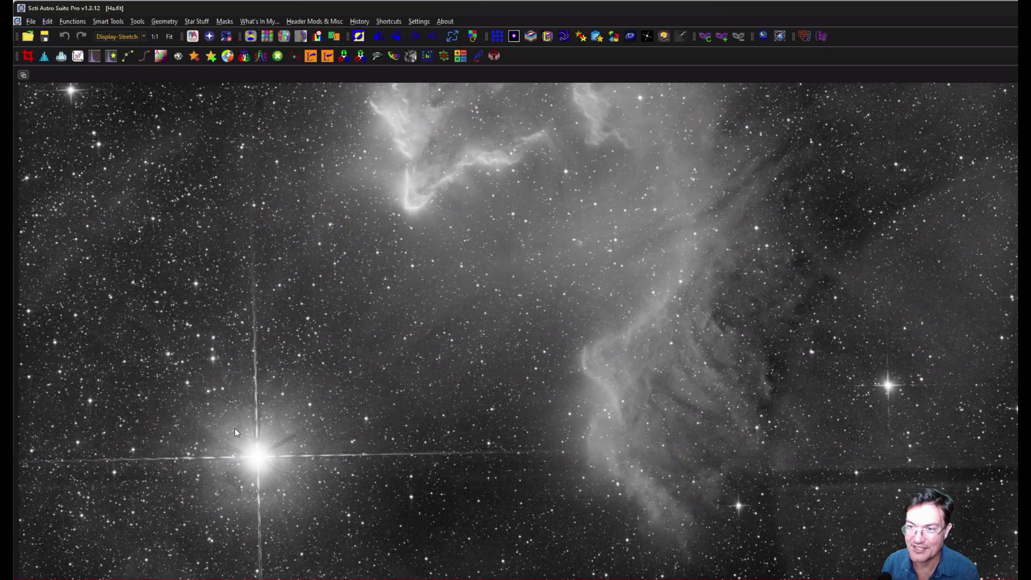
- Inspect the bright star's halo and diffraction spikes in Ha.fit up close, then the whole nebula
scroll(240, 436, up, 4)
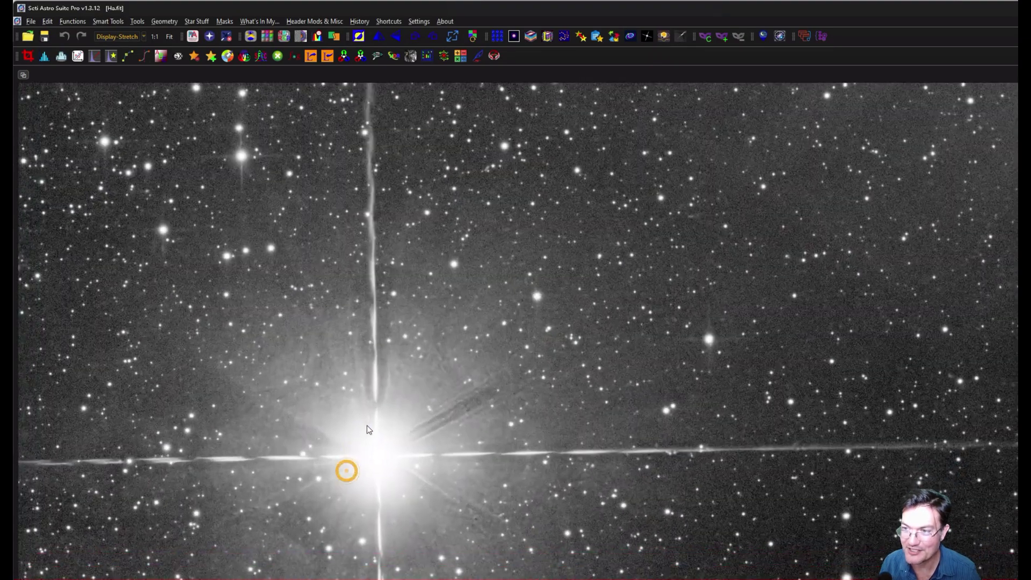
drag(370, 430, 371, 346)
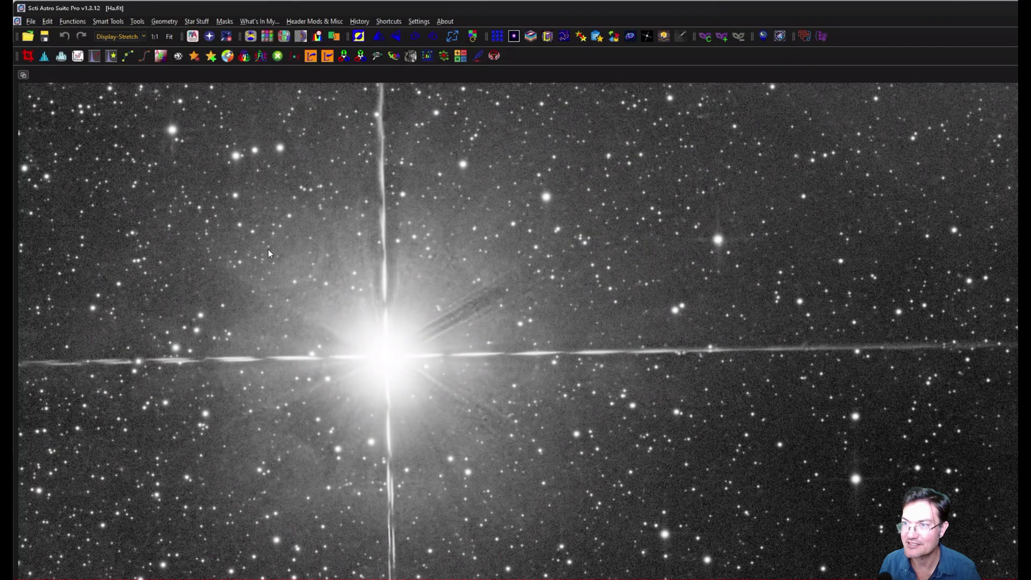
scroll(322, 294, down, 2)
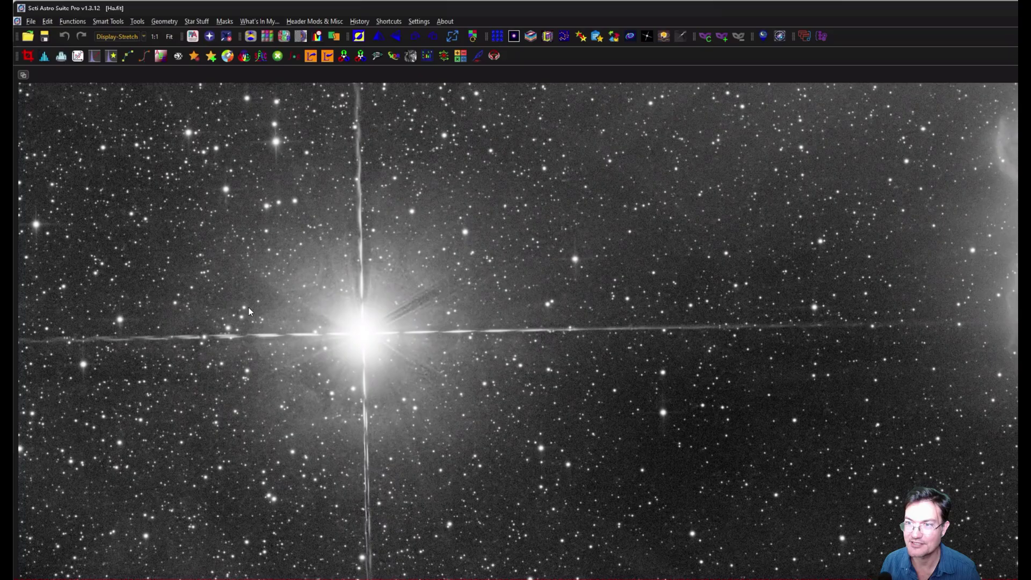
scroll(460, 407, down, 4)
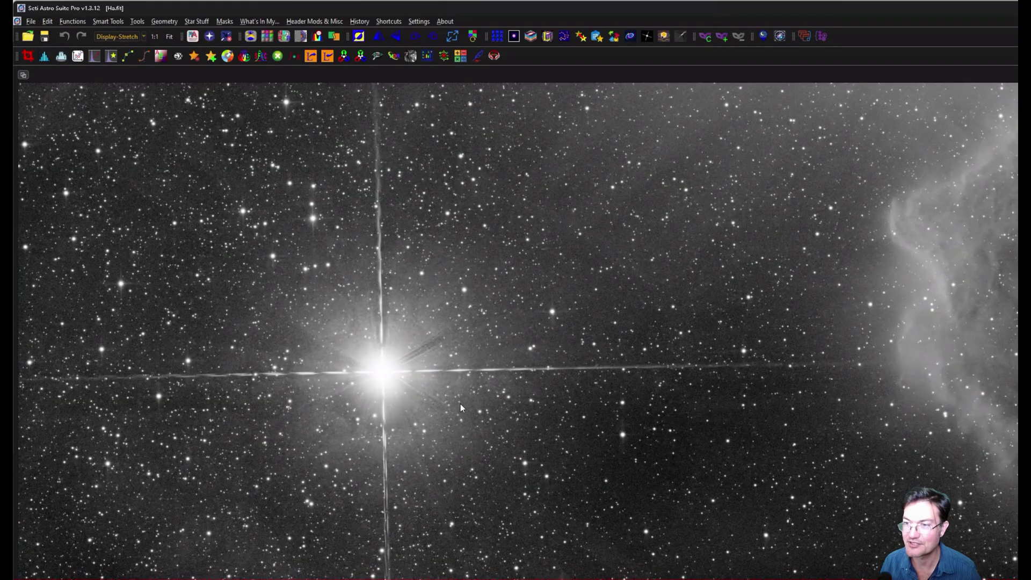
scroll(460, 403, down, 1)
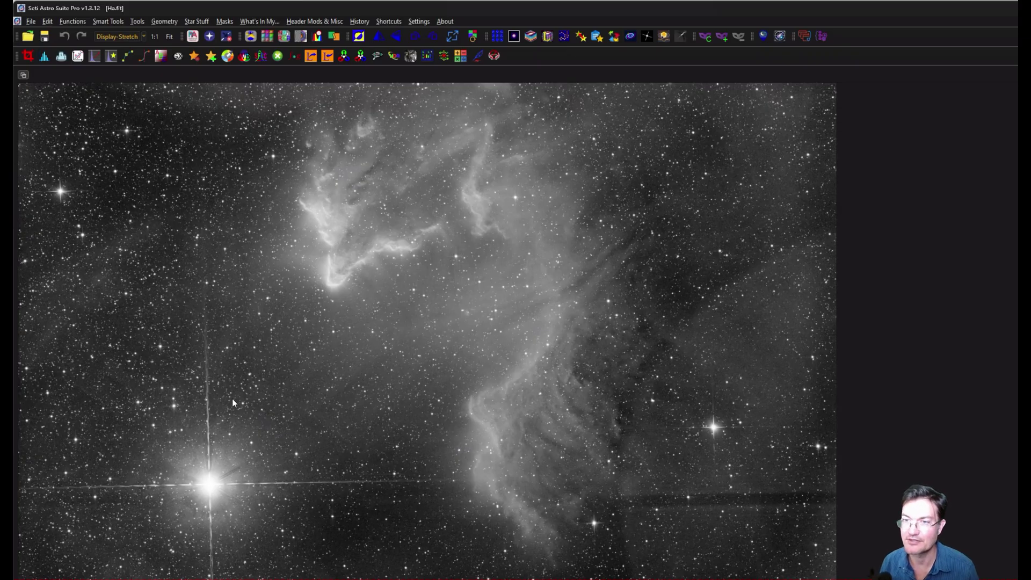
- Switch to the SII.fit image and examine its nebula detail and background
key(ctrl+Tab)
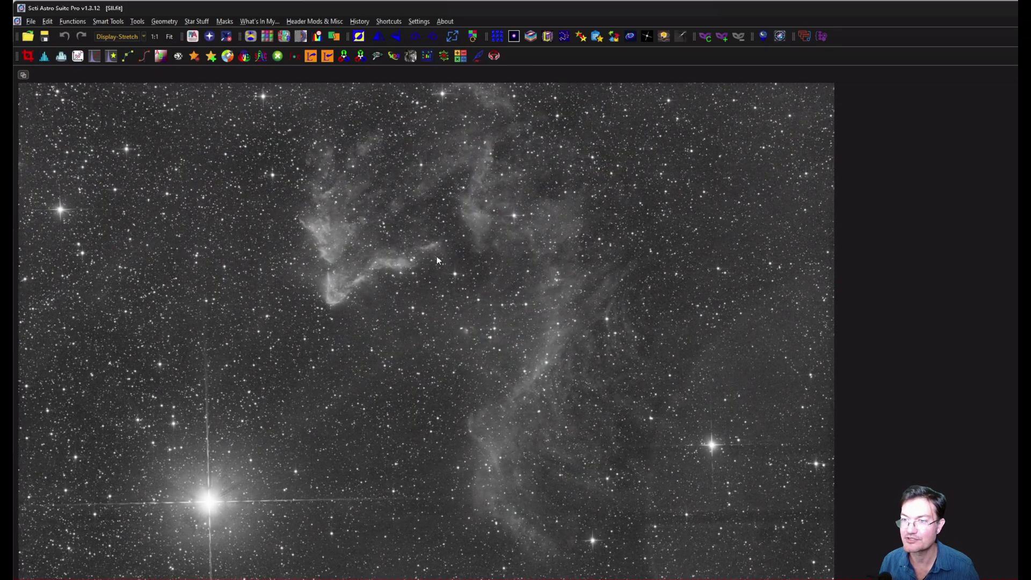
scroll(437, 261, up, 1)
scroll(569, 357, down, 2)
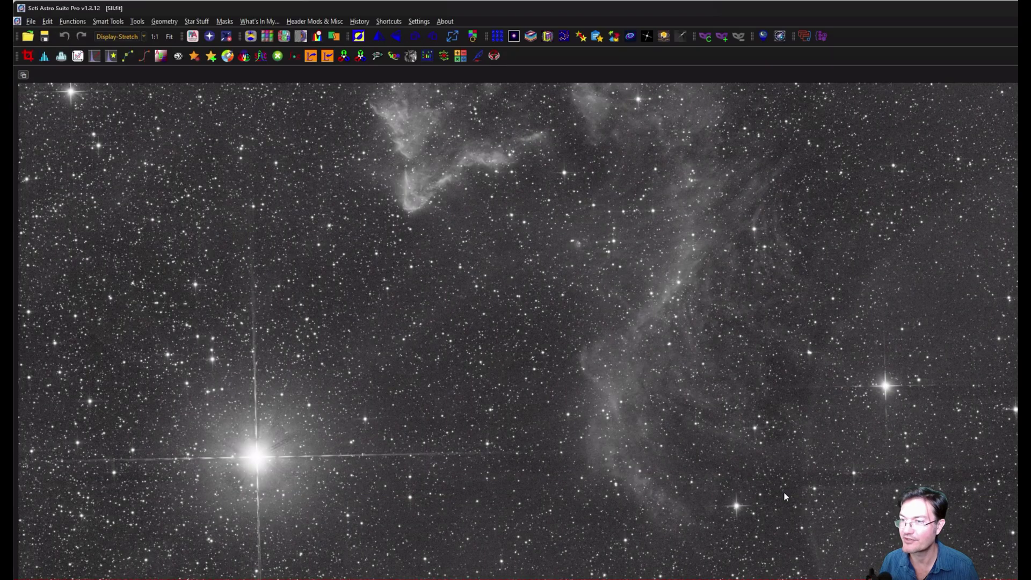
scroll(488, 351, down, 1)
scroll(513, 378, up, 1)
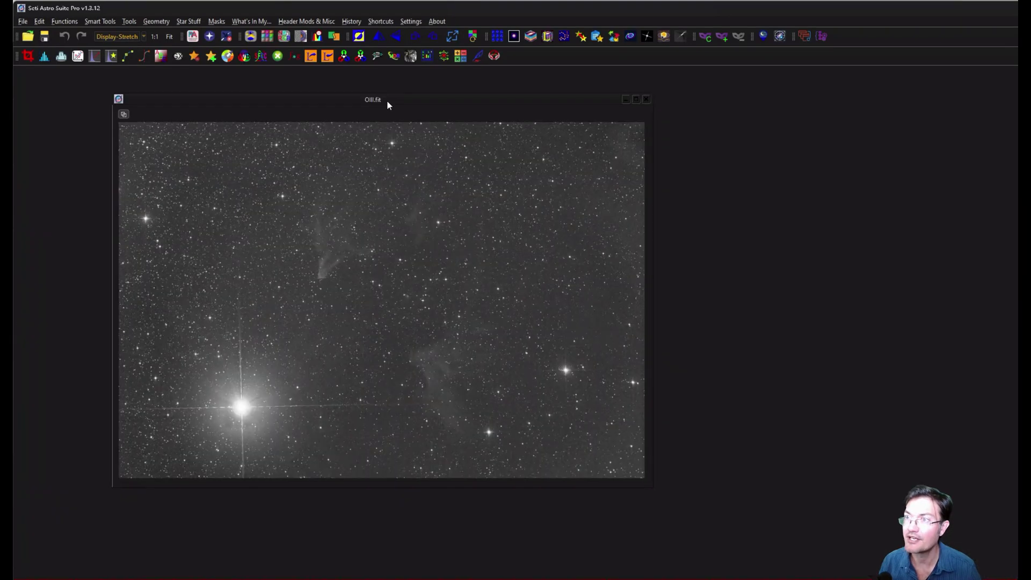
- Maximize the OIII.fit image and inspect the faint nebula areas at closer range
double_click(387, 100)
scroll(353, 230, up, 3)
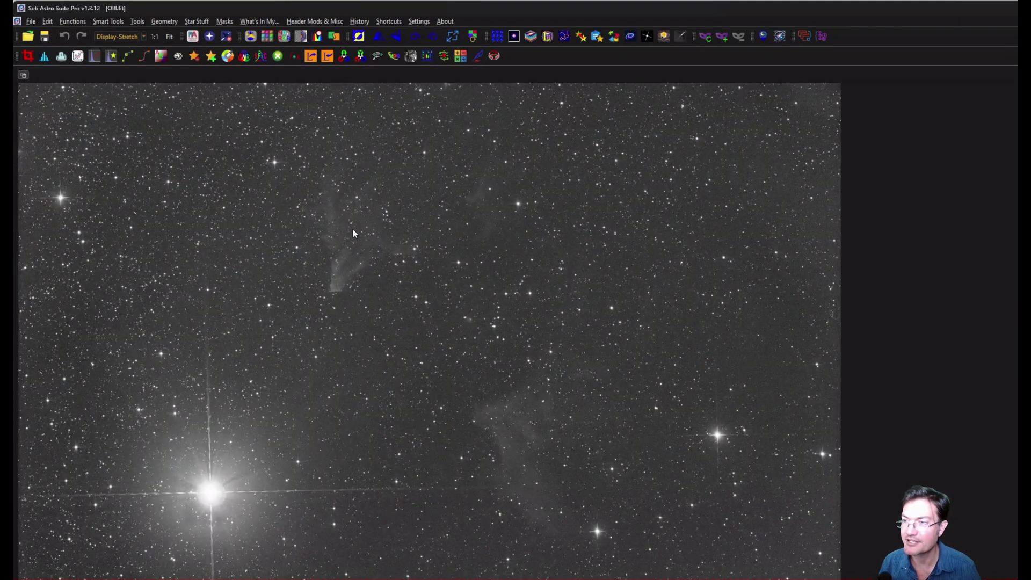
drag(620, 196, 613, 234)
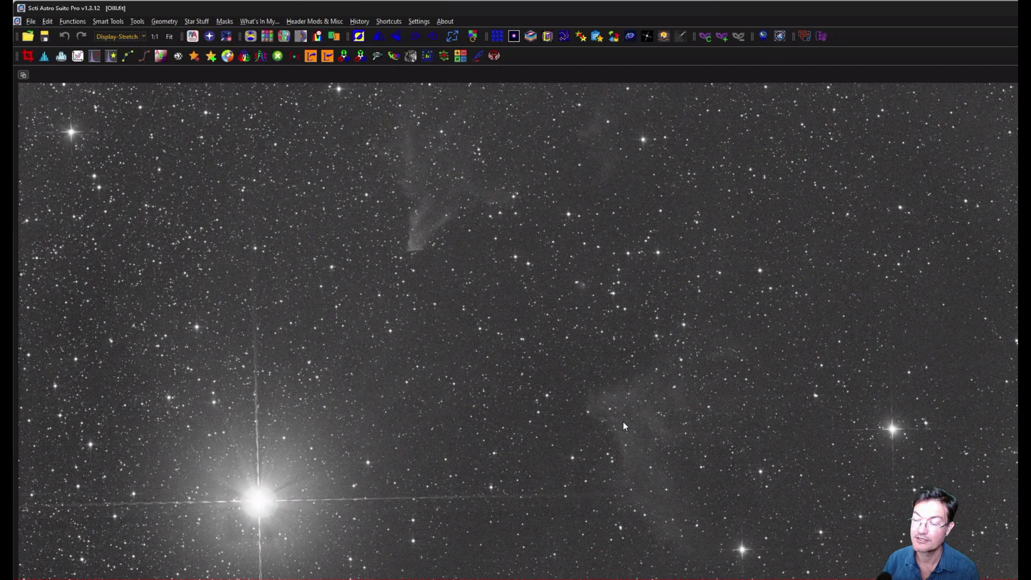
drag(622, 387, 629, 362)
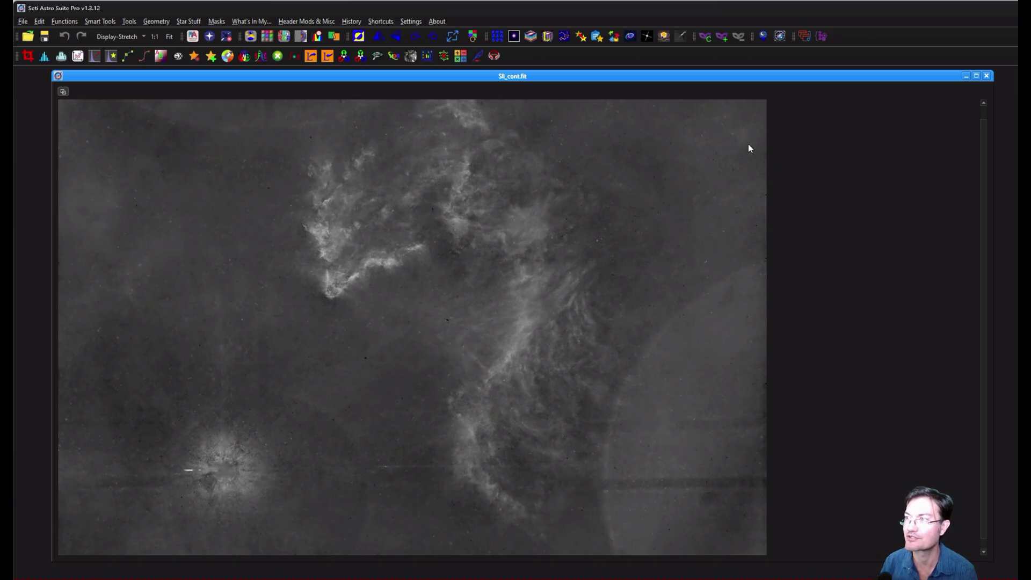
- Close the SII_cont.fit image and enlarge the Ha_cont.fit window to fill most of the workspace
click(987, 75)
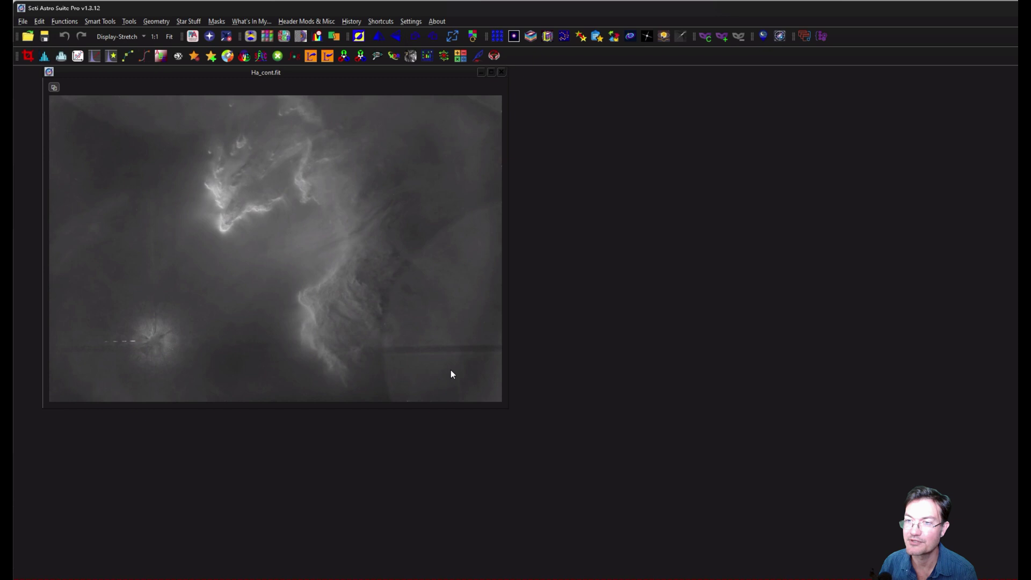
click(508, 408)
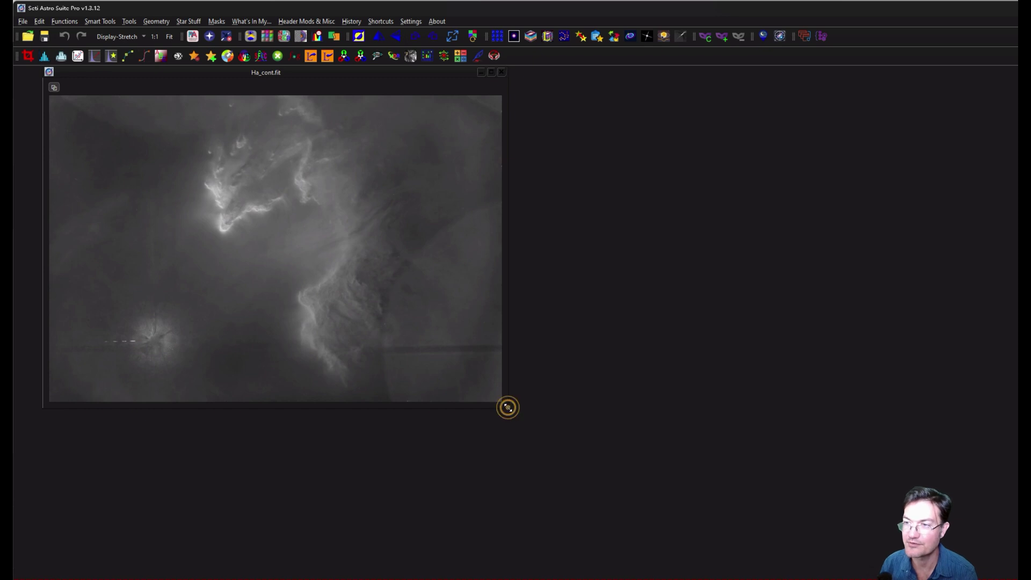
drag(509, 408, 967, 556)
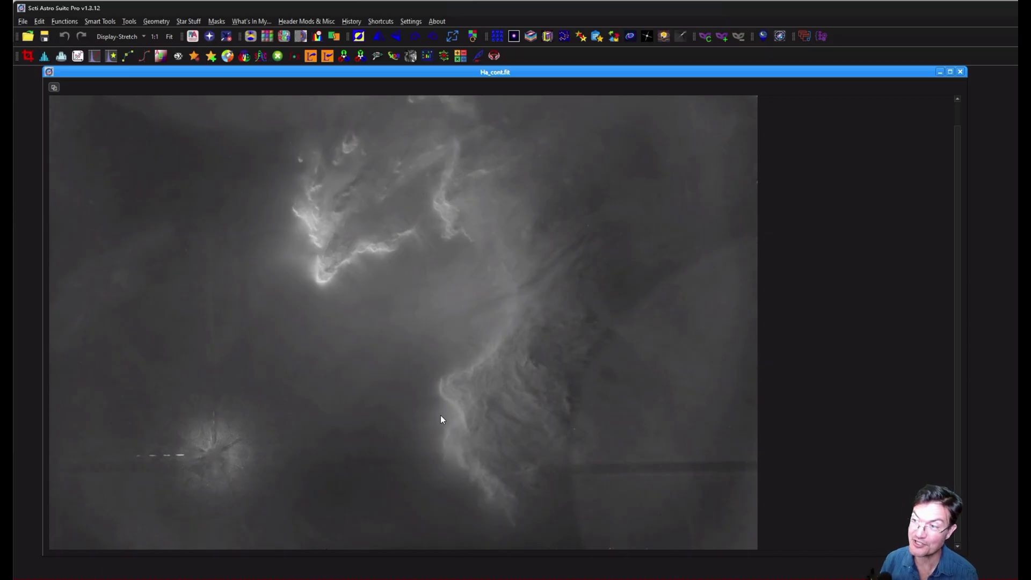
- In an enlarged Mask Creation window, outline the brighter arc-shaped patch at the lower right of Ha_cont.fit with a freehand shape
drag(608, 189, 371, 155)
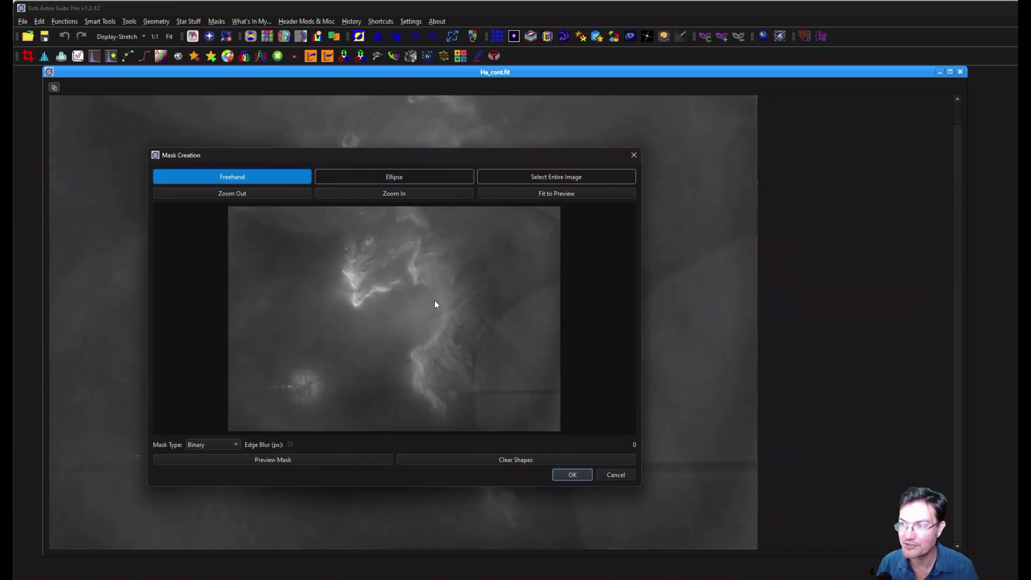
drag(499, 153, 364, 19)
drag(506, 228, 958, 563)
scroll(652, 476, up, 5)
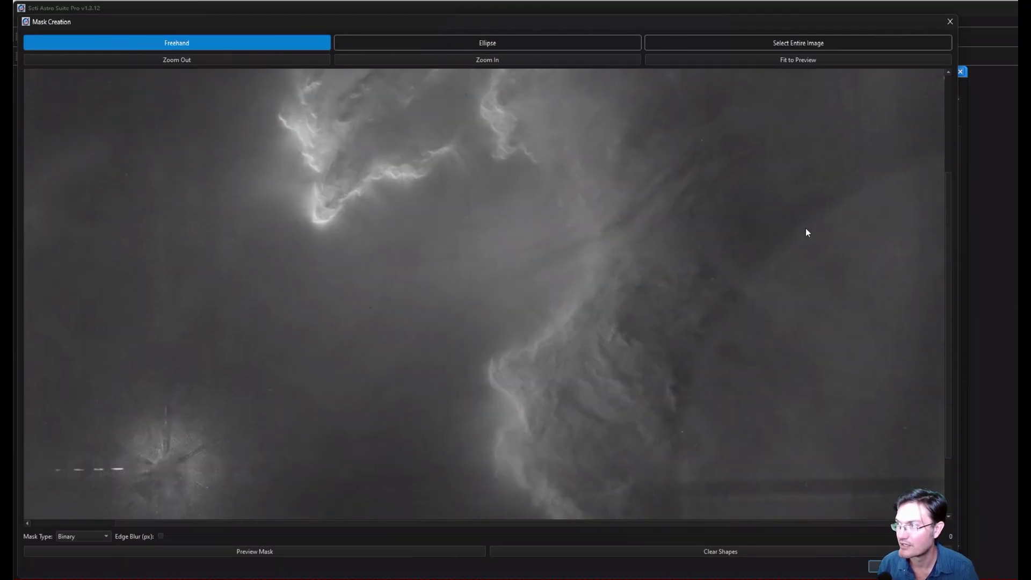
mouse_move(799, 226)
mouse_down()
mouse_move(684, 408)
mouse_move(711, 486)
mouse_move(922, 485)
mouse_move(988, 123)
mouse_move(800, 225)
mouse_up()
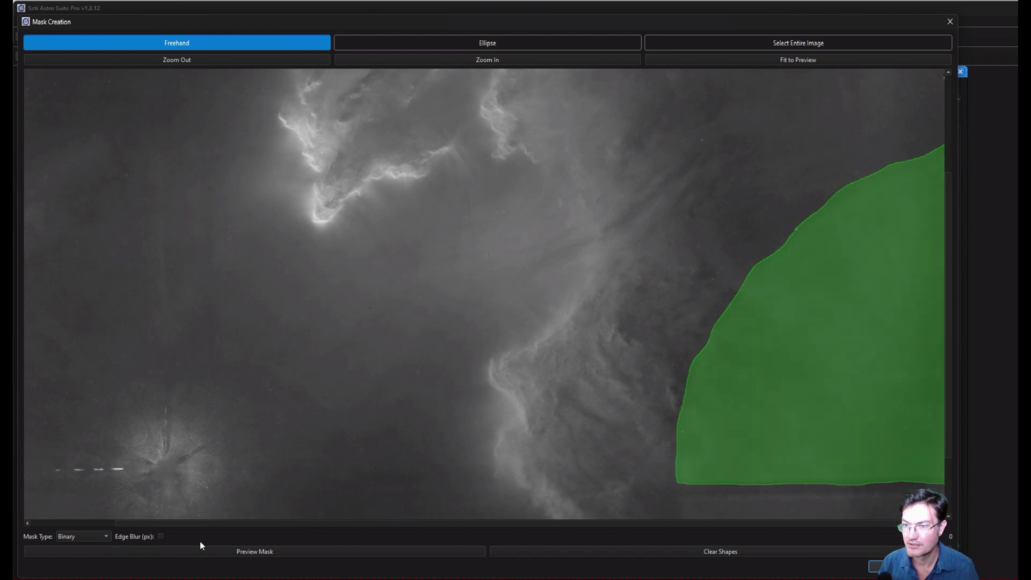
- Set the binary mask's edge blur to 189 px, preview it, and push it as a new document named Mask
drag(200, 542, 357, 541)
click(343, 552)
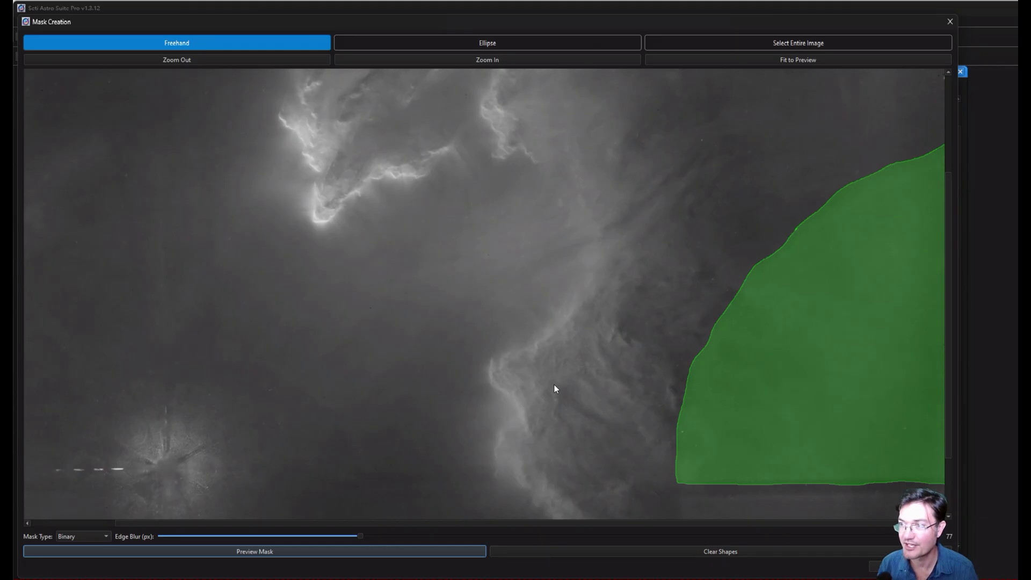
drag(360, 536, 649, 536)
click(473, 552)
click(592, 398)
click(461, 309)
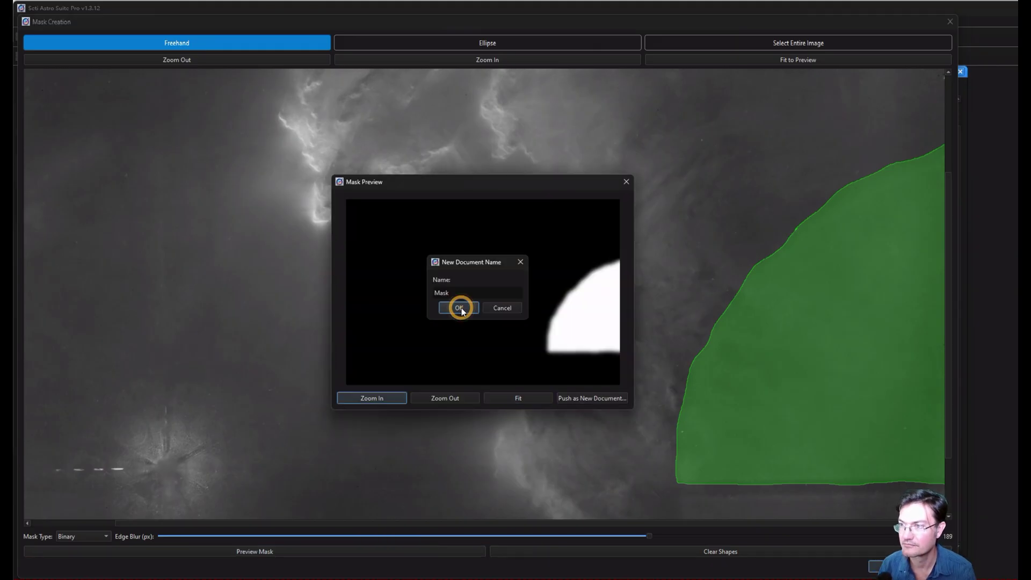
- Move the Mask document aside and apply it as the mask on Ha_cont.fit
drag(546, 73, 644, 124)
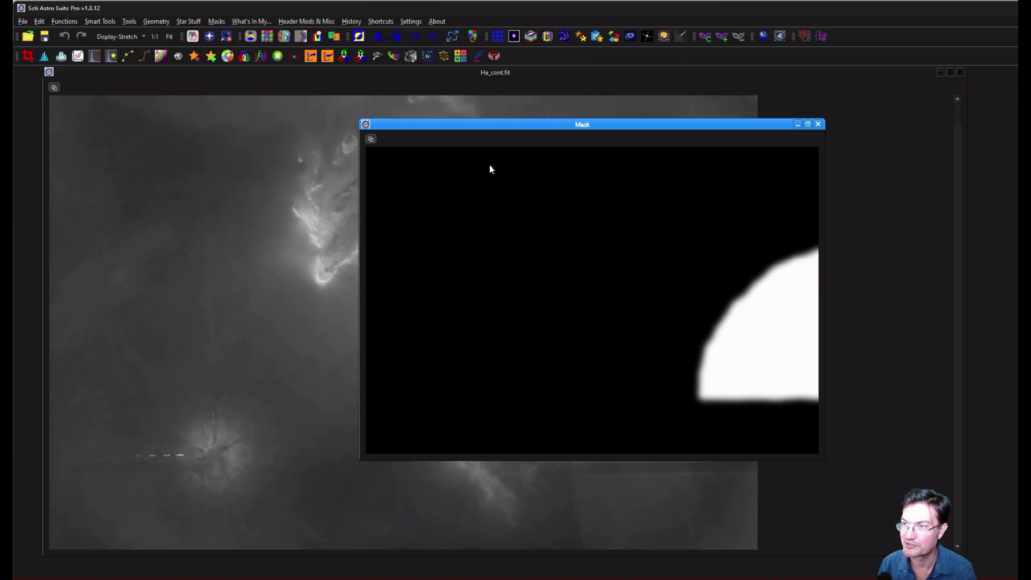
drag(471, 126, 725, 161)
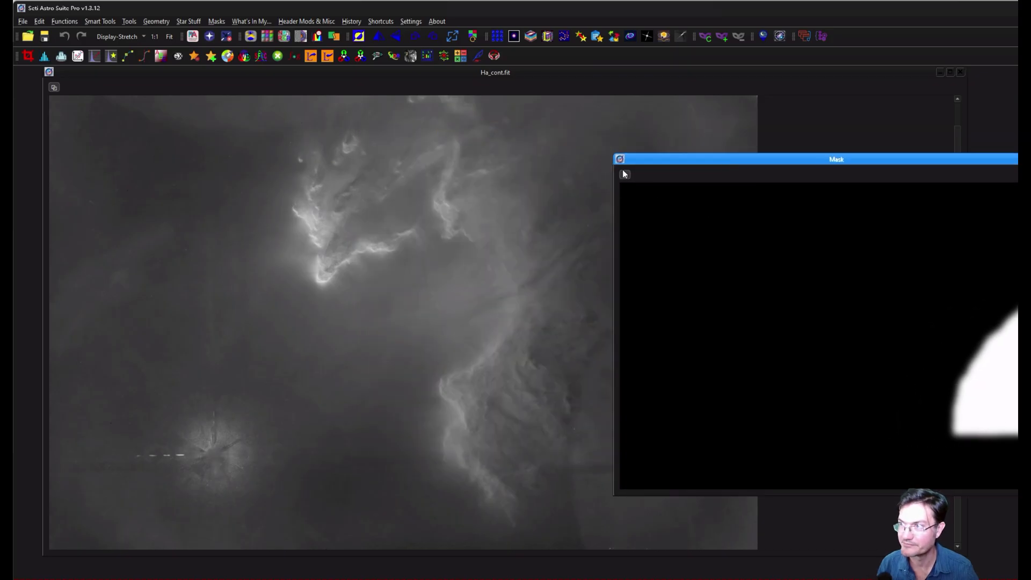
drag(624, 174, 399, 235)
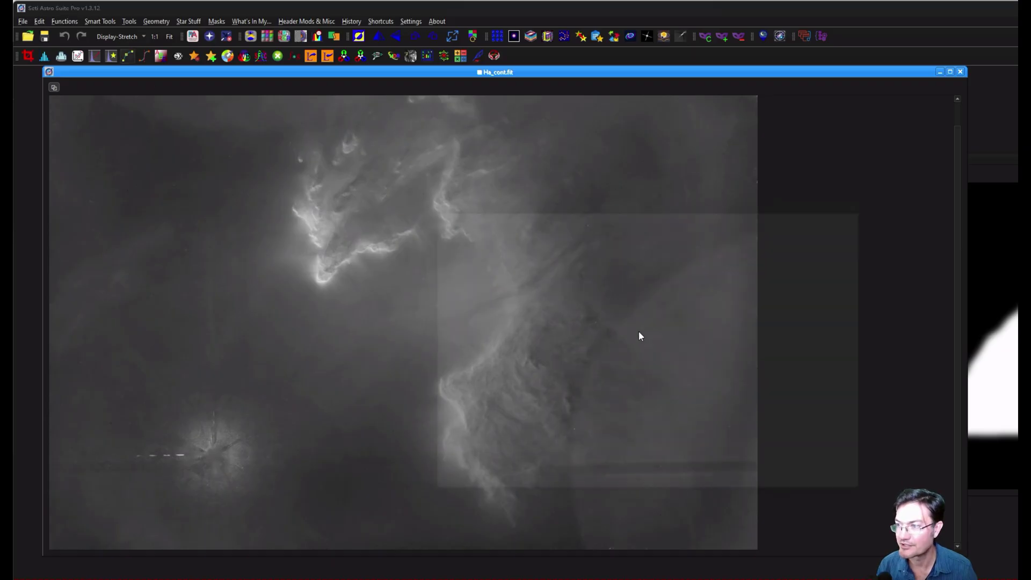
- Darken the masked patch of Ha_cont.fit with a slightly lowered K (Brightness) midtone curve and compare before and after with undo and redo
mouse_move(507, 298)
mouse_down()
mouse_move(514, 311)
mouse_move(508, 305)
mouse_up()
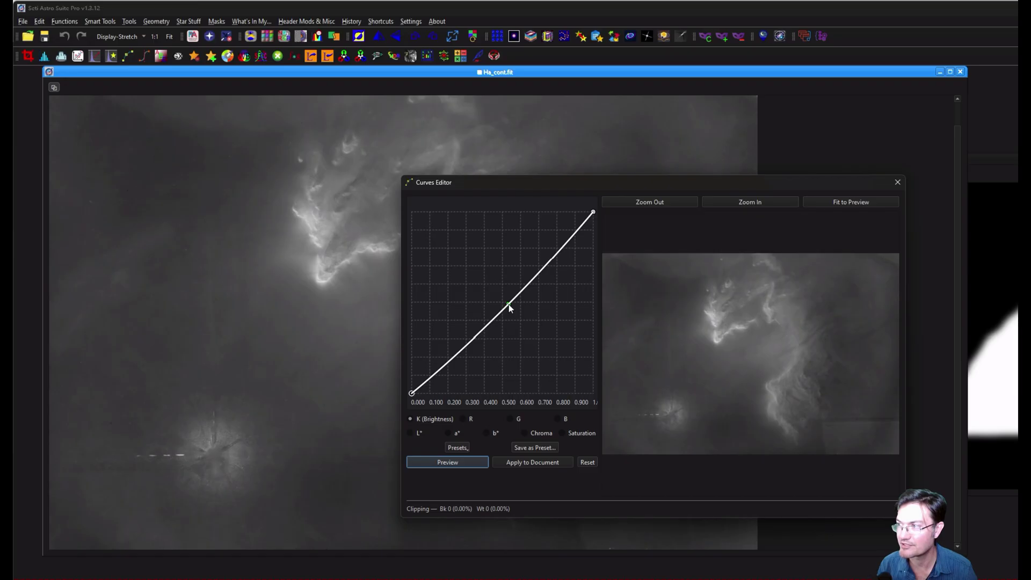
click(531, 462)
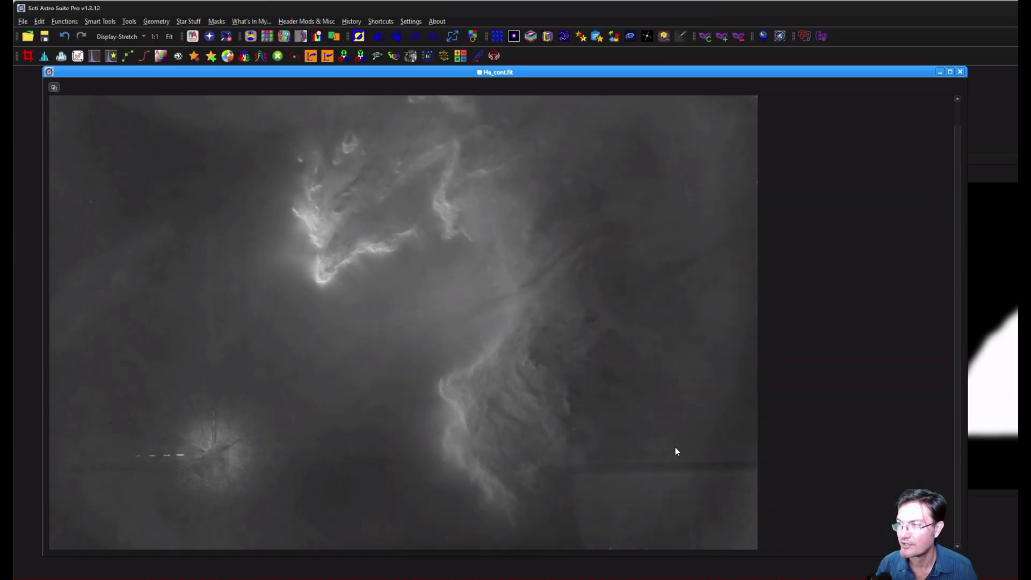
click(64, 36)
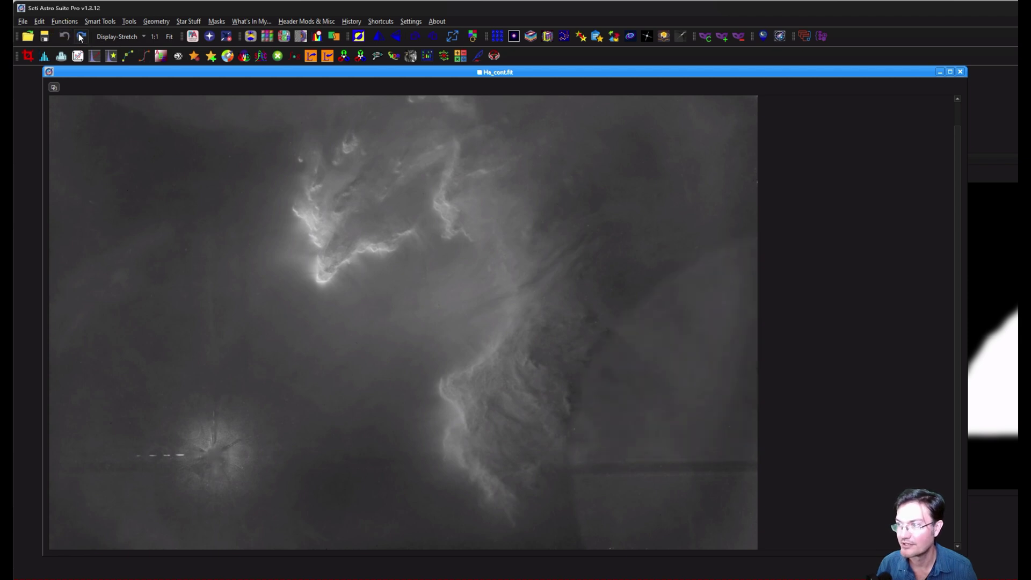
click(80, 37)
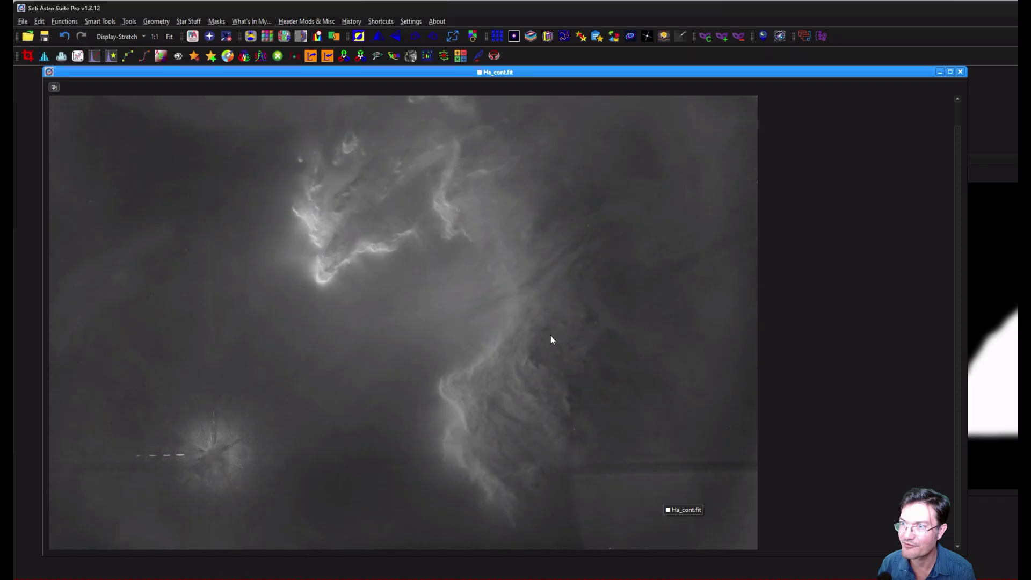
- Examine the starless Ha_starless_sub.fit image, from the bright star's halo up to close-up detail in the nebula
click(33, 577)
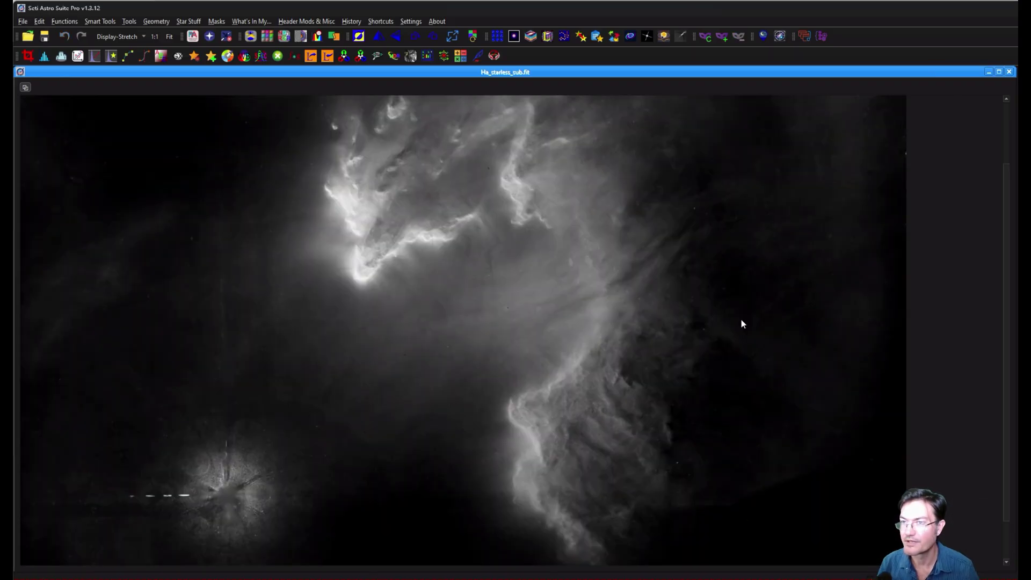
scroll(742, 305, down, 3)
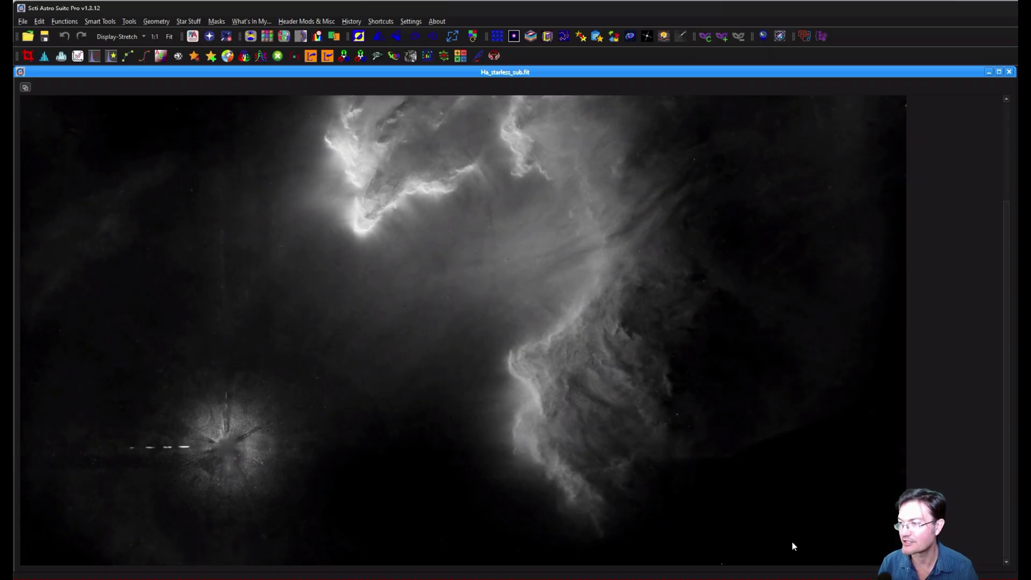
scroll(783, 458, up, 1)
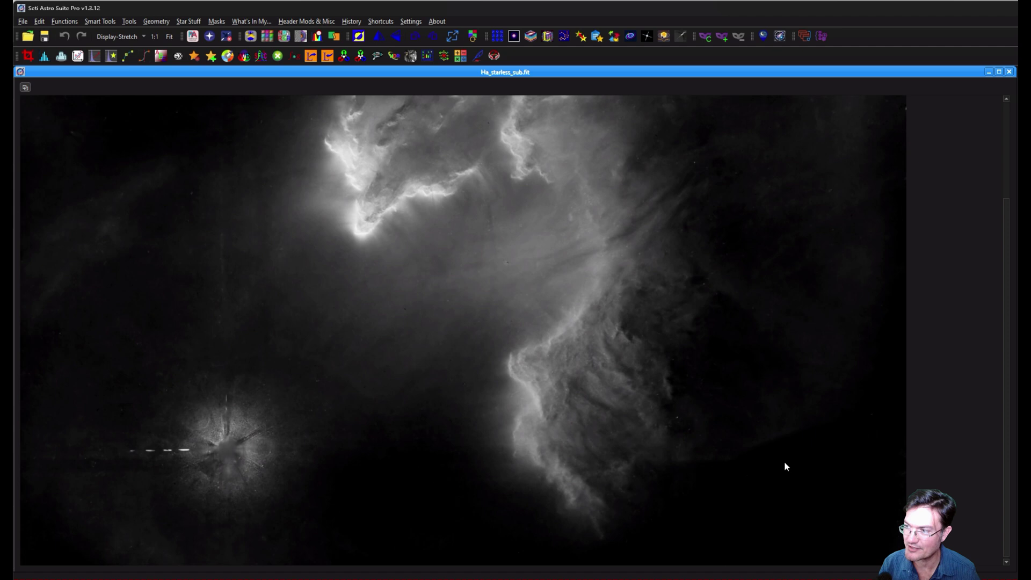
scroll(784, 475, up, 2)
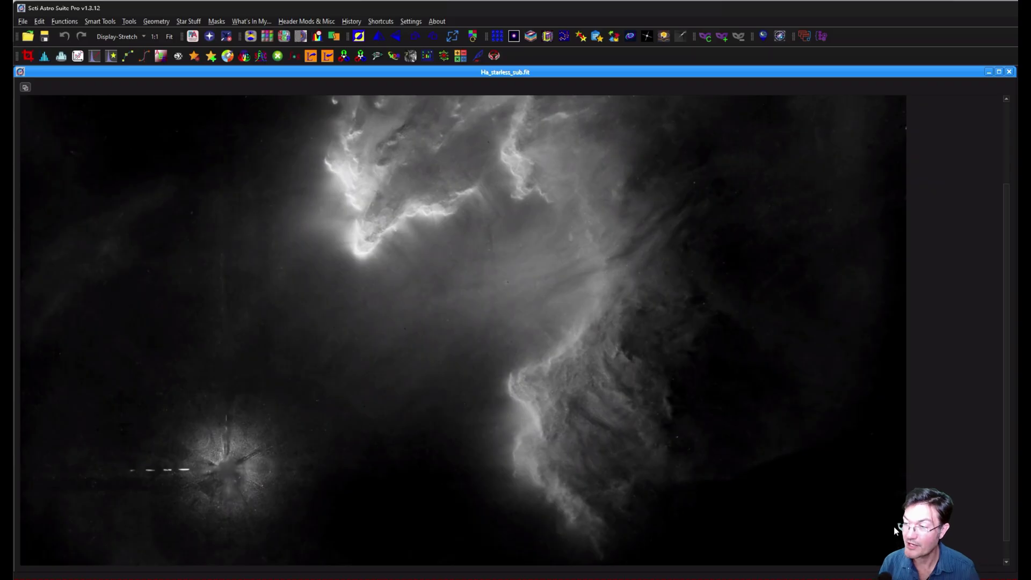
scroll(784, 519, up, 5)
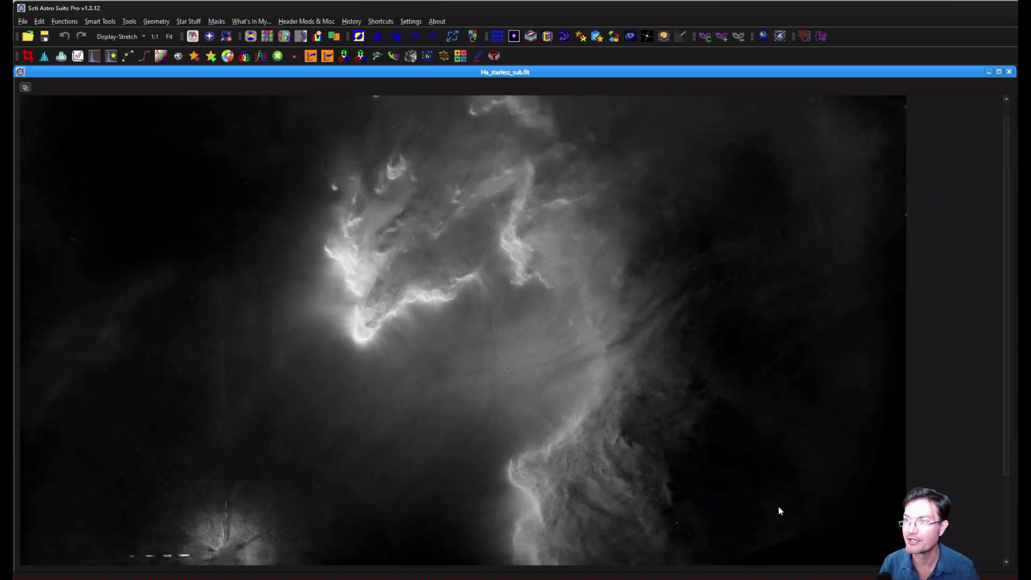
scroll(352, 234, up, 3)
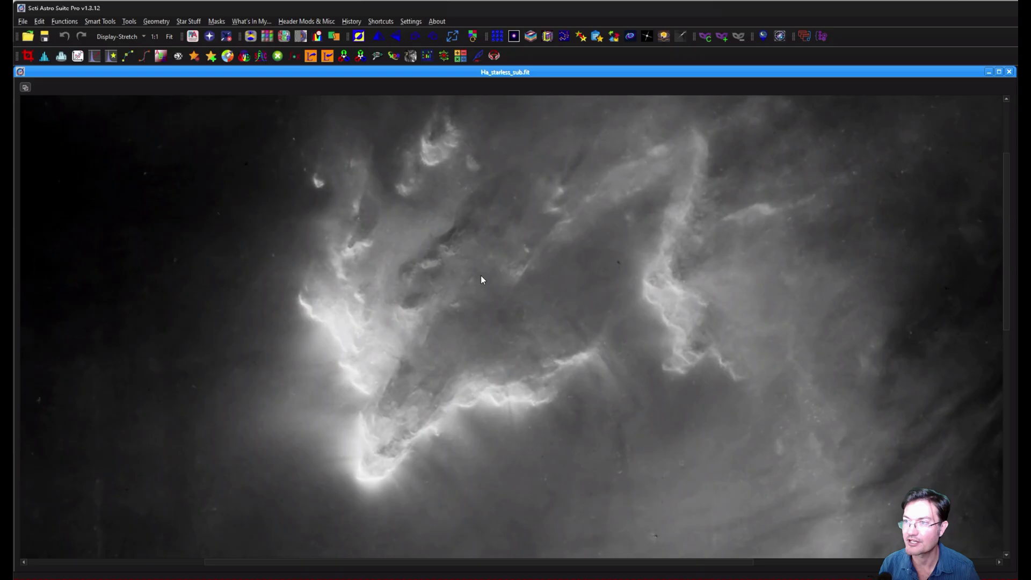
scroll(585, 326, up, 1)
drag(586, 326, 568, 349)
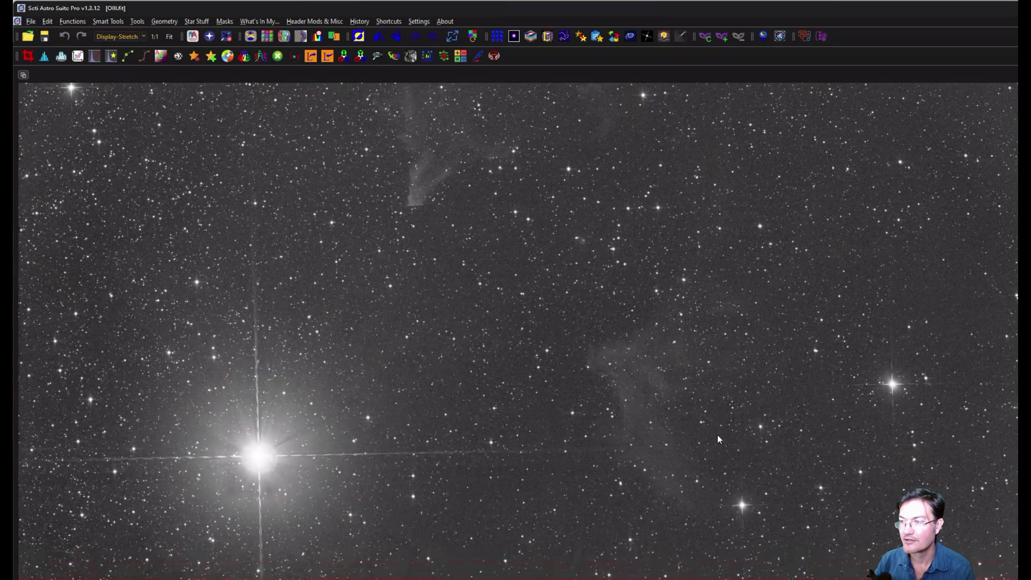
- Look over OIII.fit and put it away, then move and enlarge the OIII (starry)_ContSub window
scroll(714, 438, up, 2)
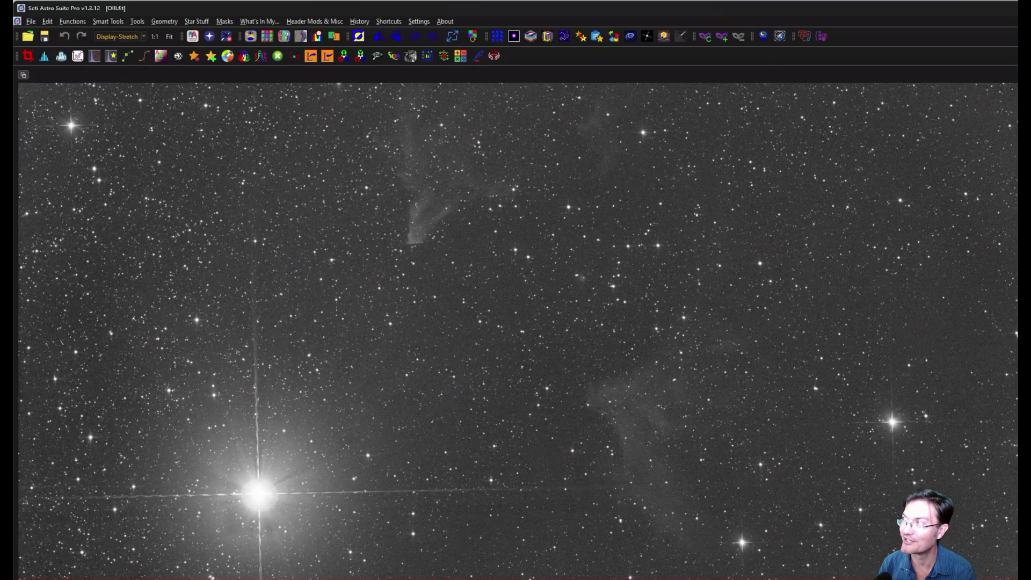
key(ctrl+w)
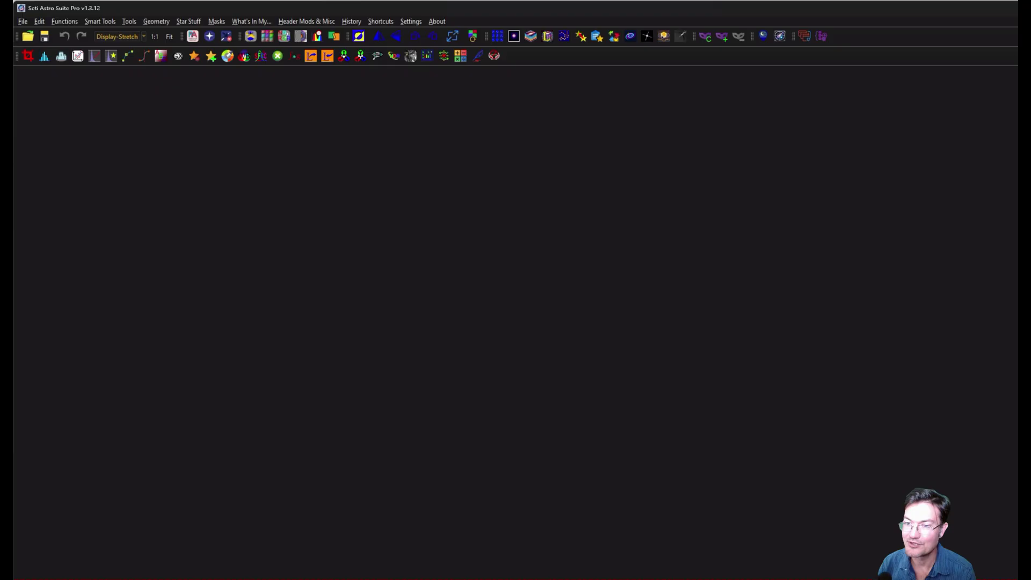
drag(387, 311, 304, 102)
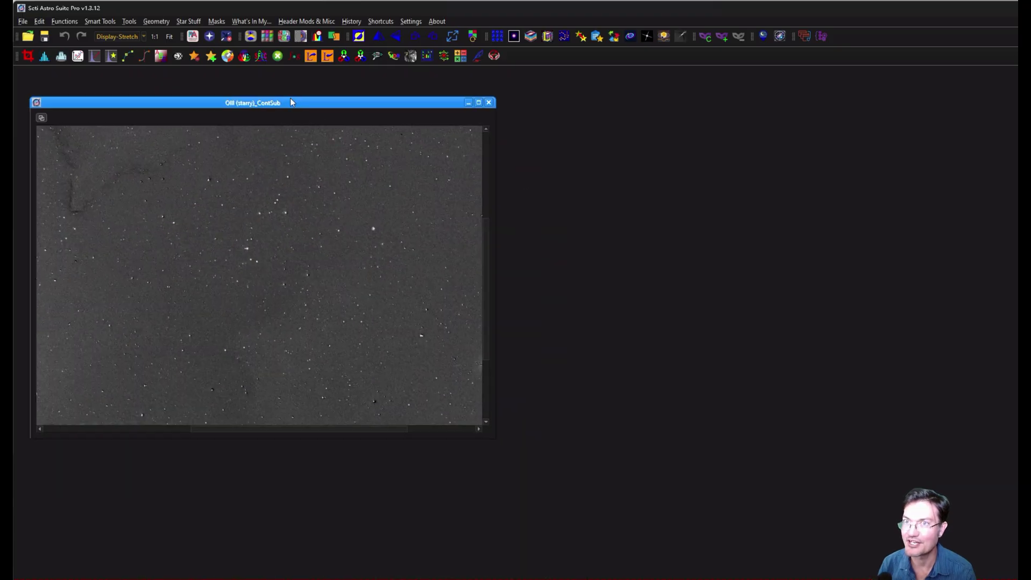
drag(725, 437, 704, 442)
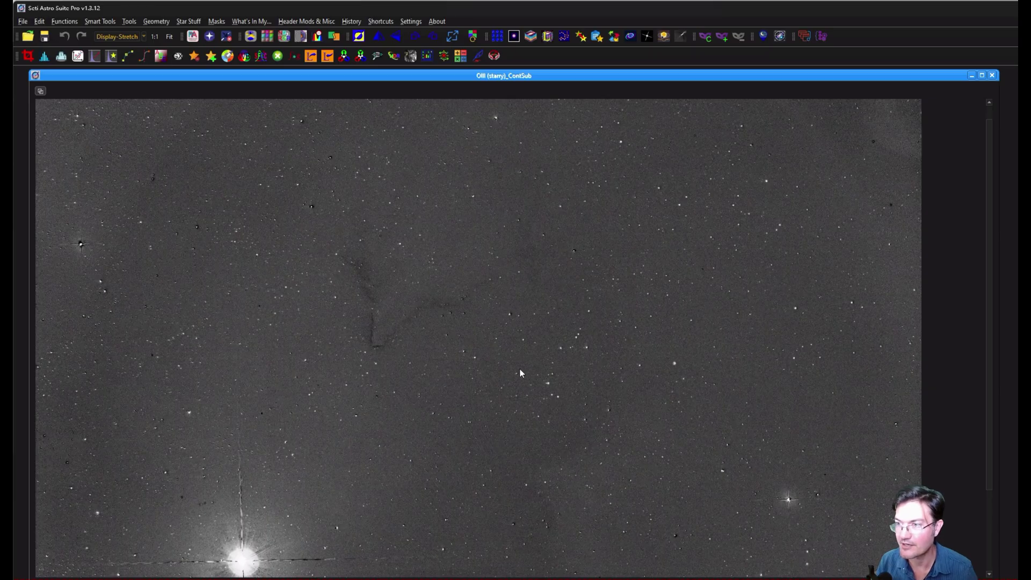
- Examine the dark, over-subtracted nebula outlines in OIII (starry)_ContSub, both close up and across the whole frame
scroll(431, 336, down, 2)
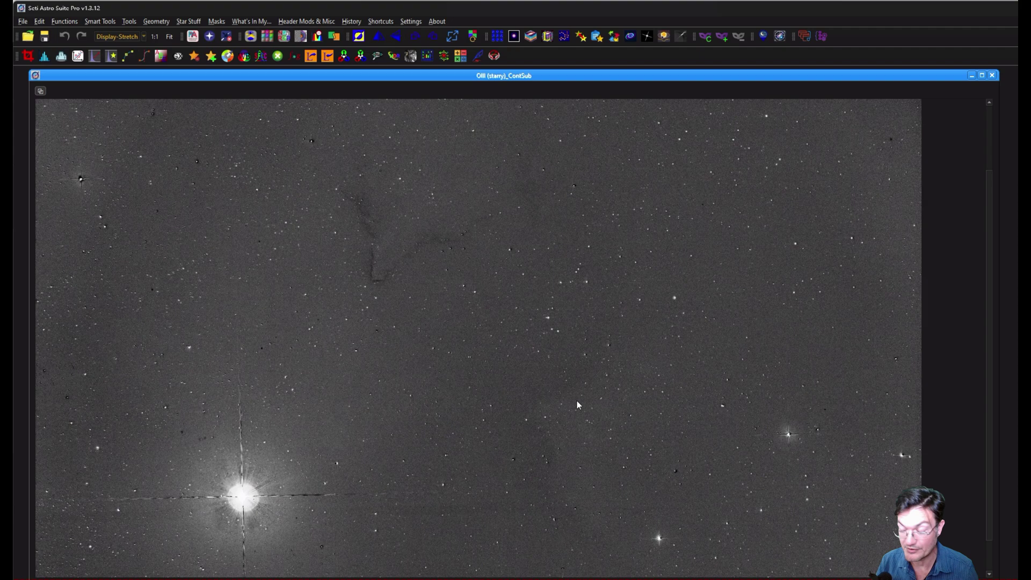
scroll(596, 404, up, 2)
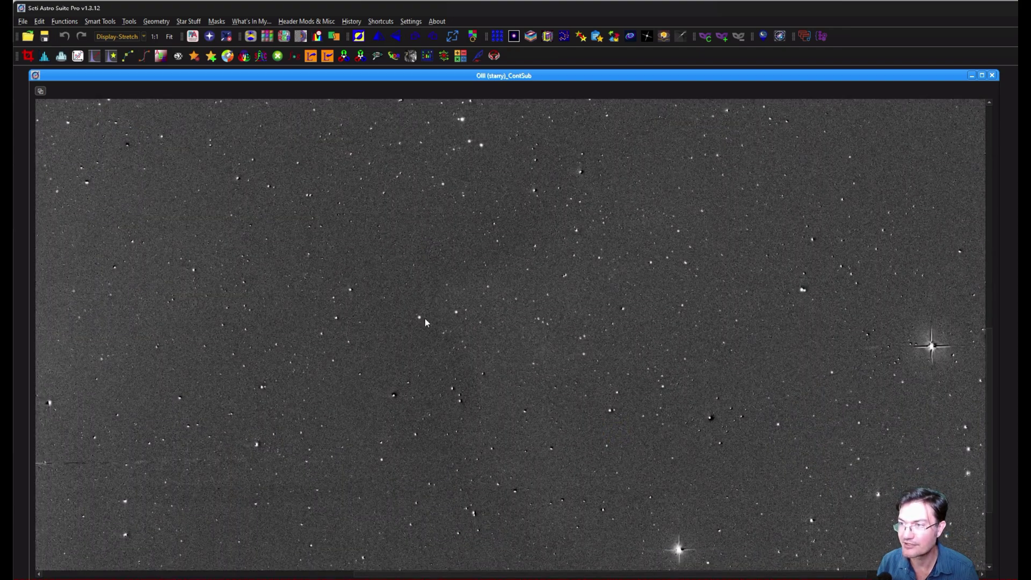
drag(477, 366, 688, 539)
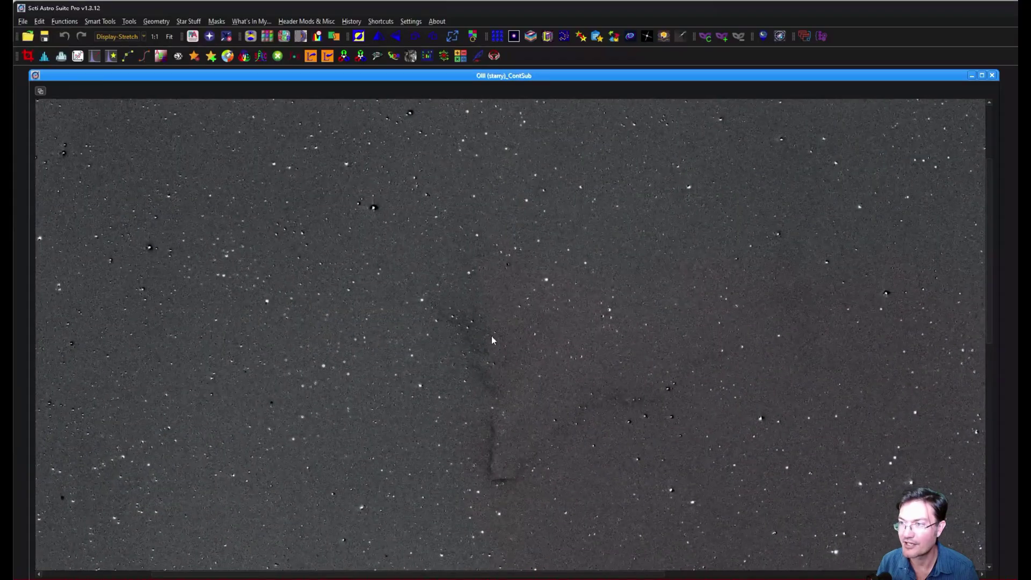
drag(439, 412, 448, 417)
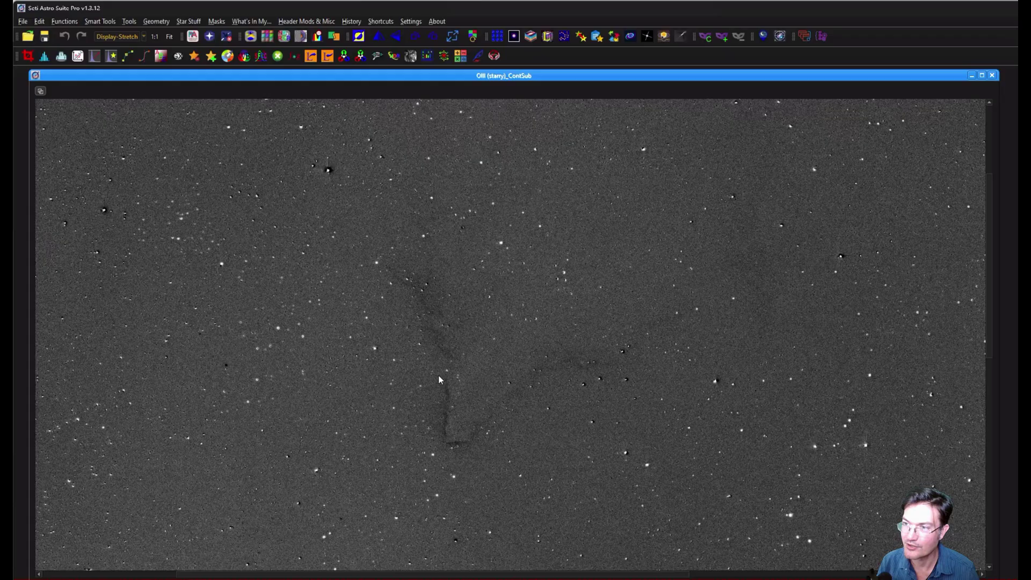
mouse_move(585, 423)
mouse_down()
mouse_move(532, 350)
mouse_move(479, 350)
mouse_up()
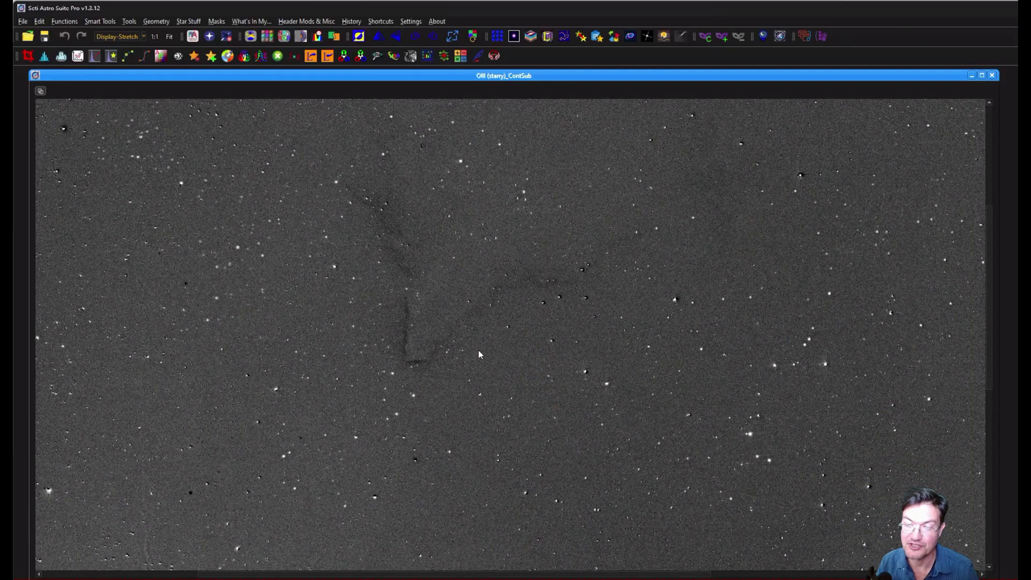
scroll(616, 287, down, 3)
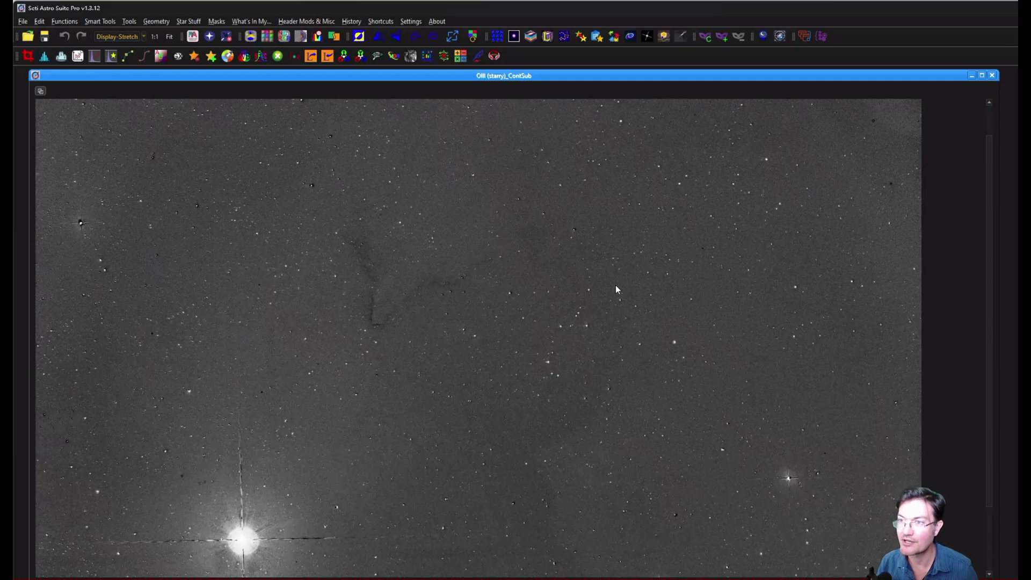
scroll(616, 289, down, 1)
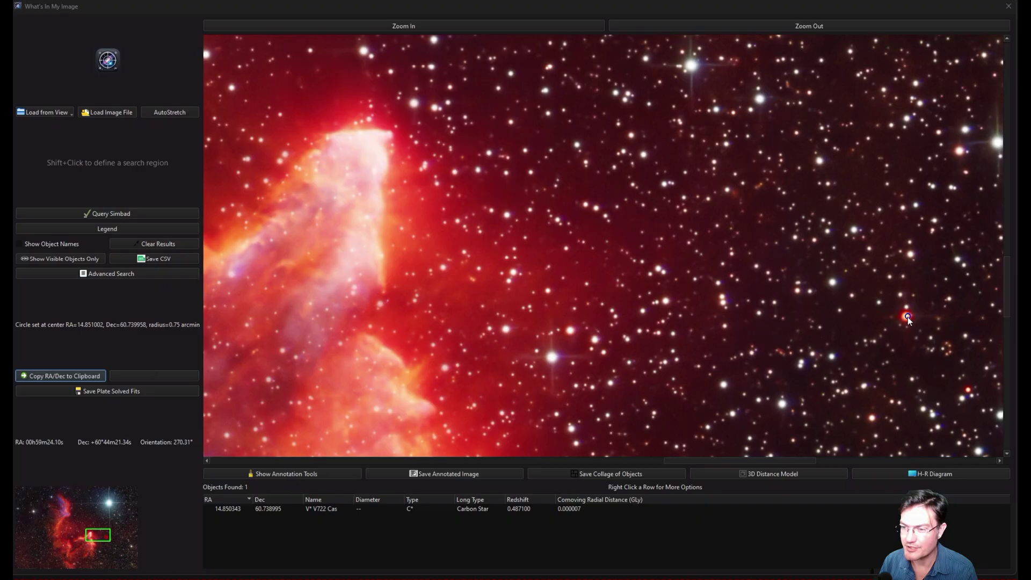
- Open the SIMBAD record for the carbon star V* V722 Cas and read its basic data, identifiers and references
click(482, 508)
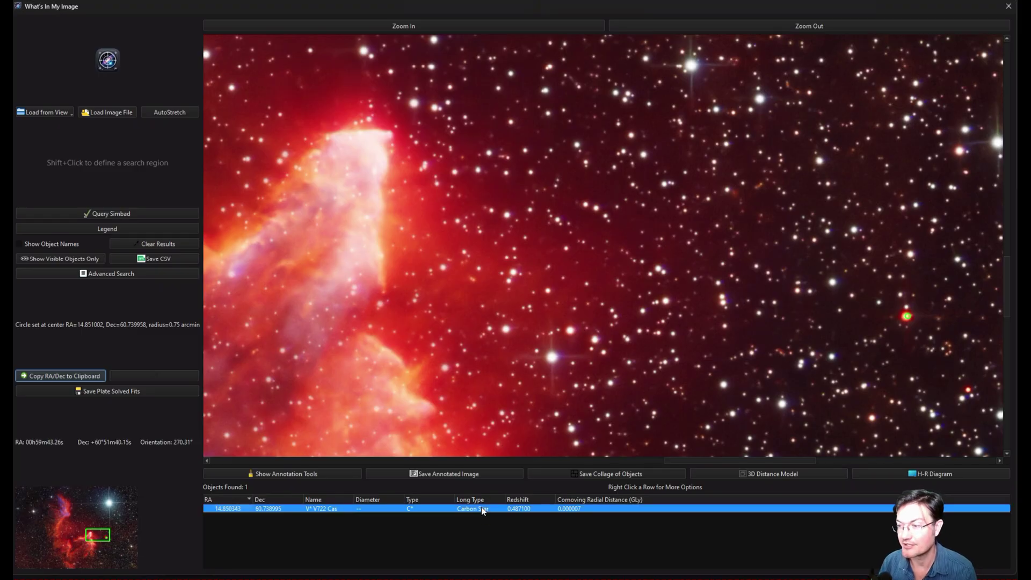
click(477, 510)
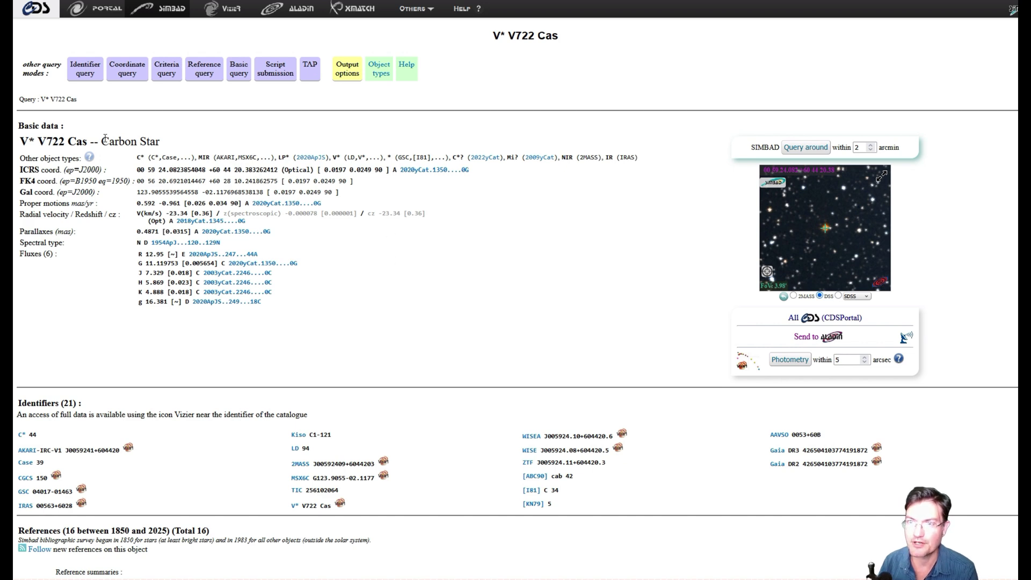
scroll(382, 210, down, 1)
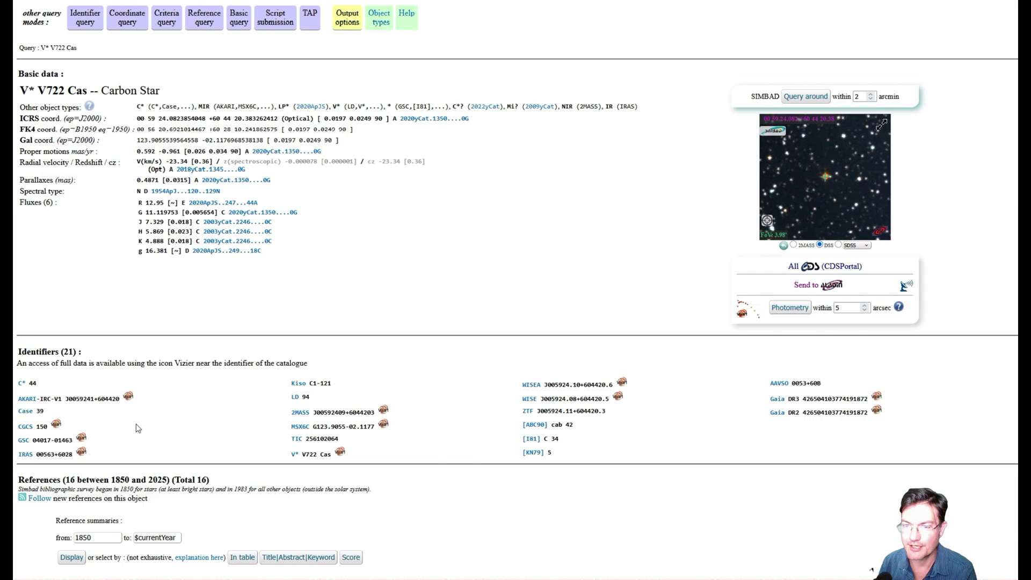
scroll(164, 443, down, 1)
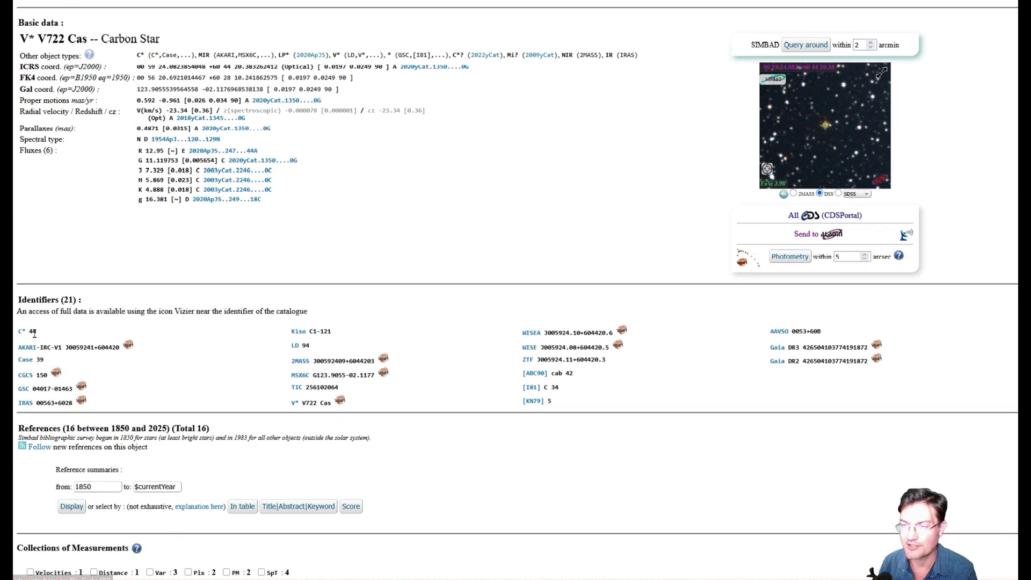
scroll(175, 328, down, 4)
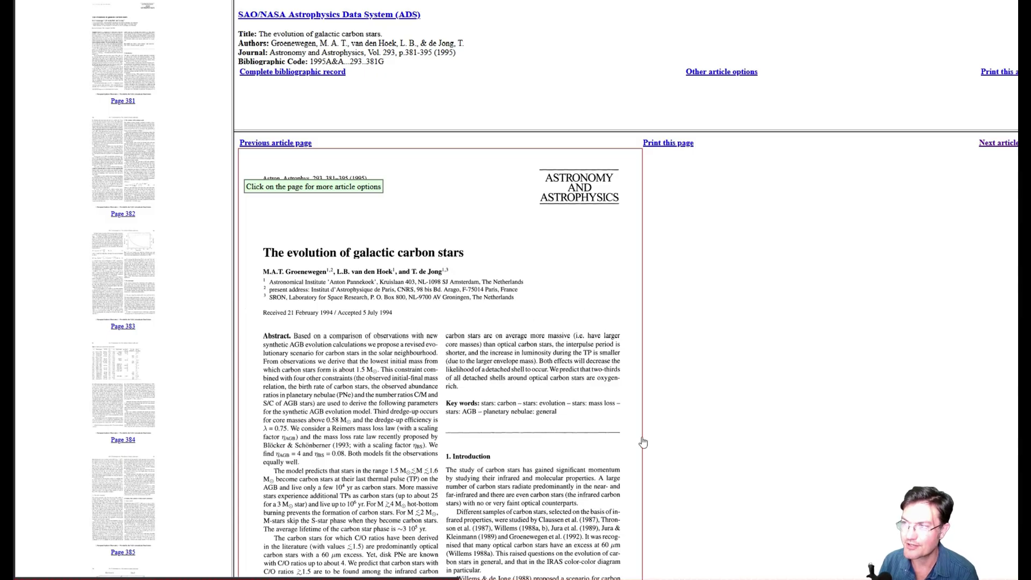
- Read the paper "The evolution of galactic carbon stars" and the Wikipedia article "Carbon star"
scroll(526, 405, down, 2)
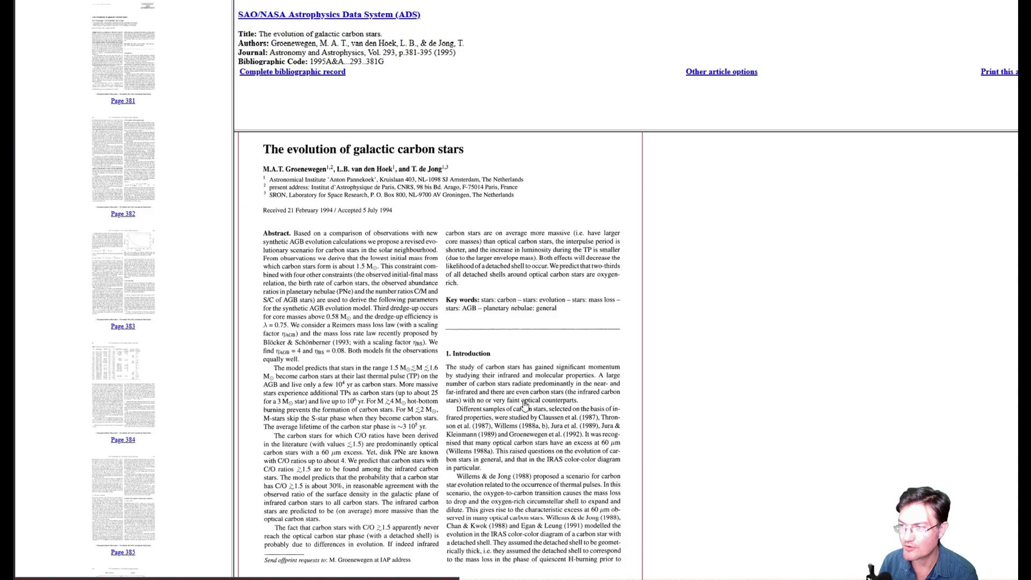
scroll(525, 406, down, 1)
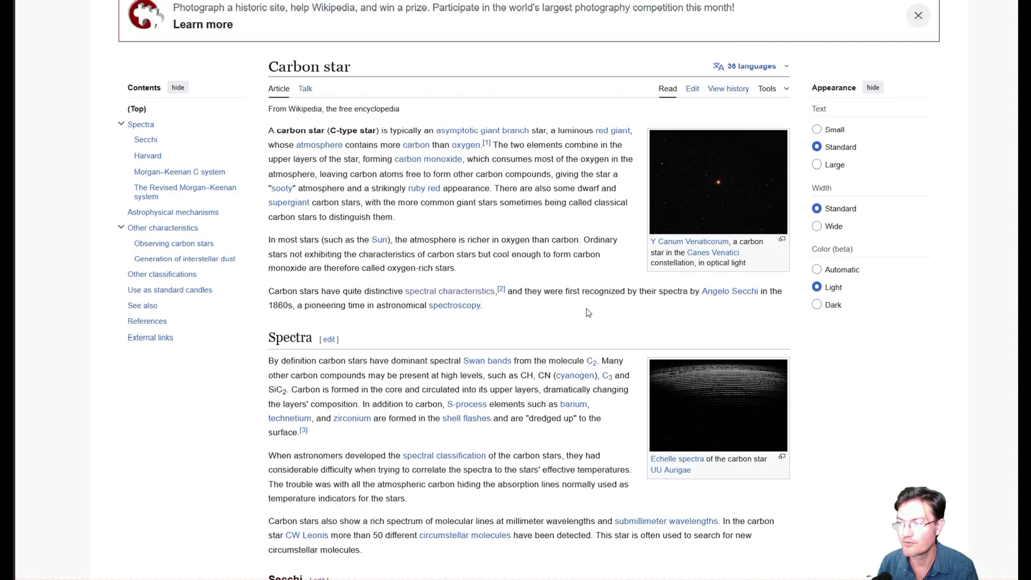
scroll(588, 313, down, 4)
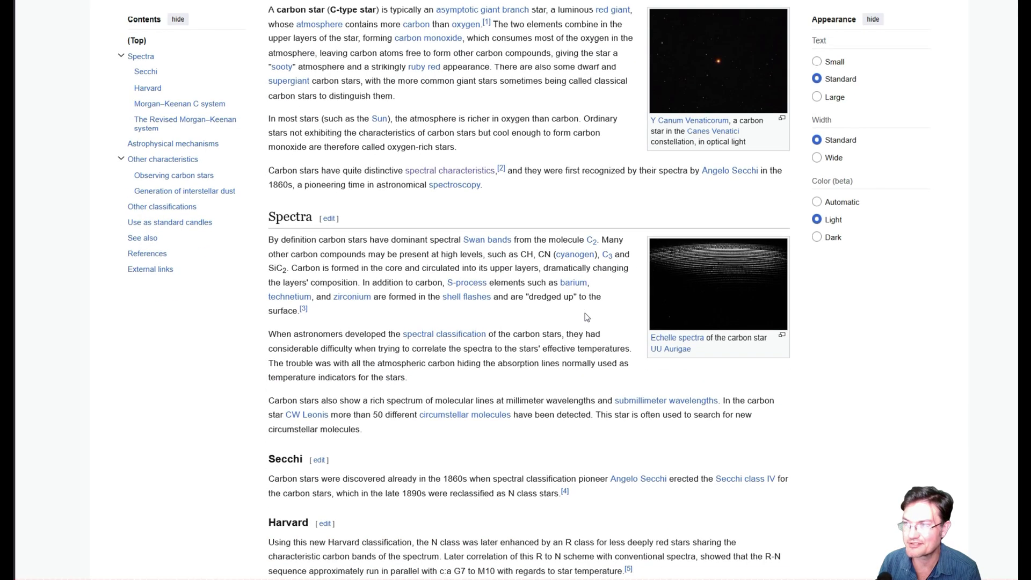
scroll(587, 317, down, 8)
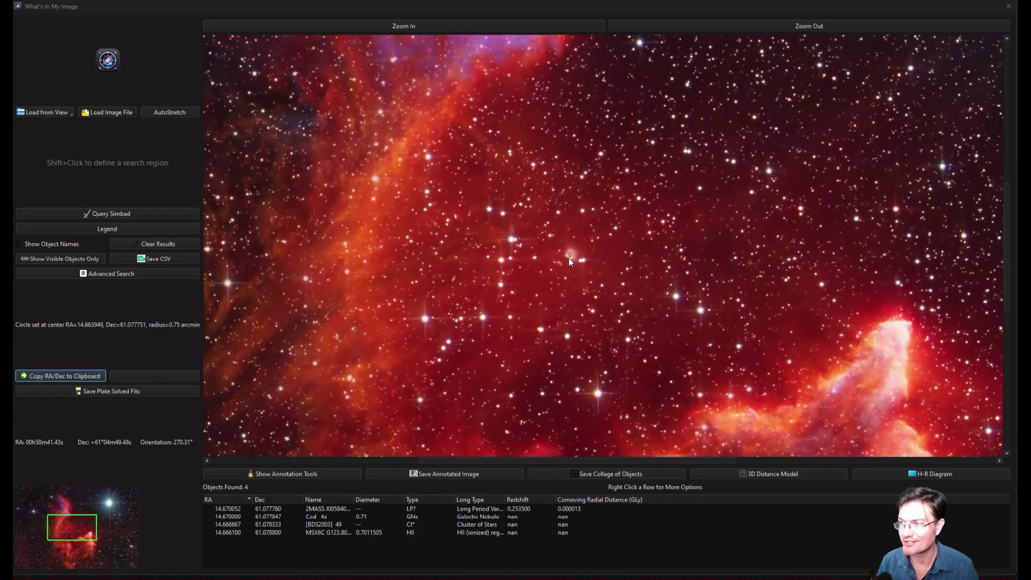
- Inspect the small marked nebula close up in What's In My Image and widen the Long Type column of its results
scroll(569, 258, up, 5)
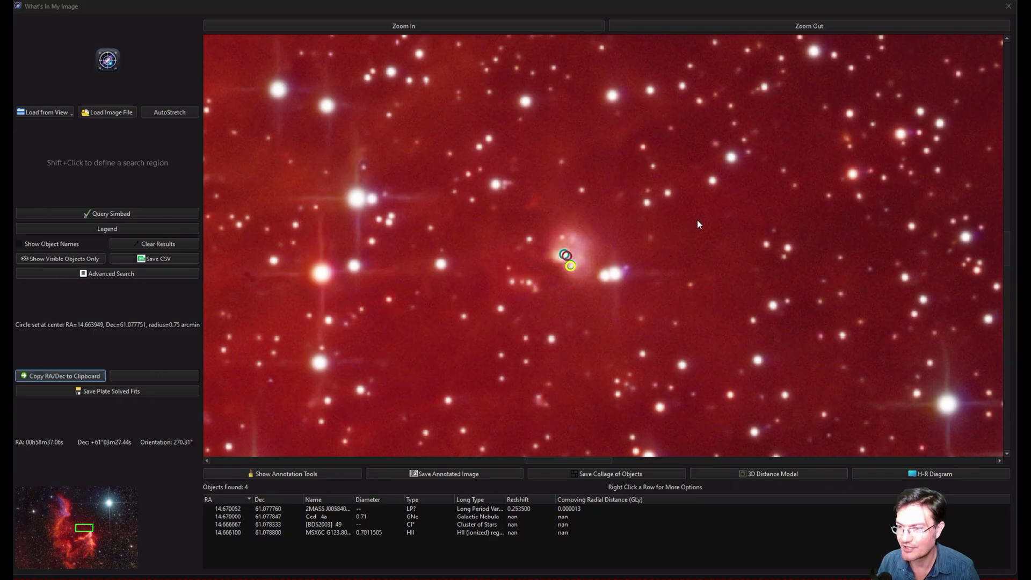
drag(698, 222, 684, 231)
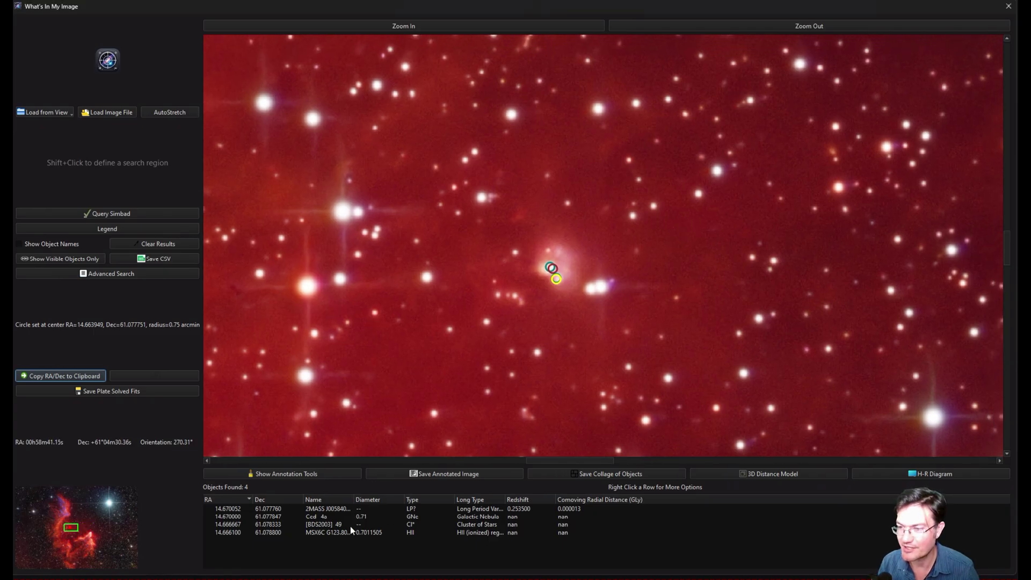
drag(505, 500, 587, 501)
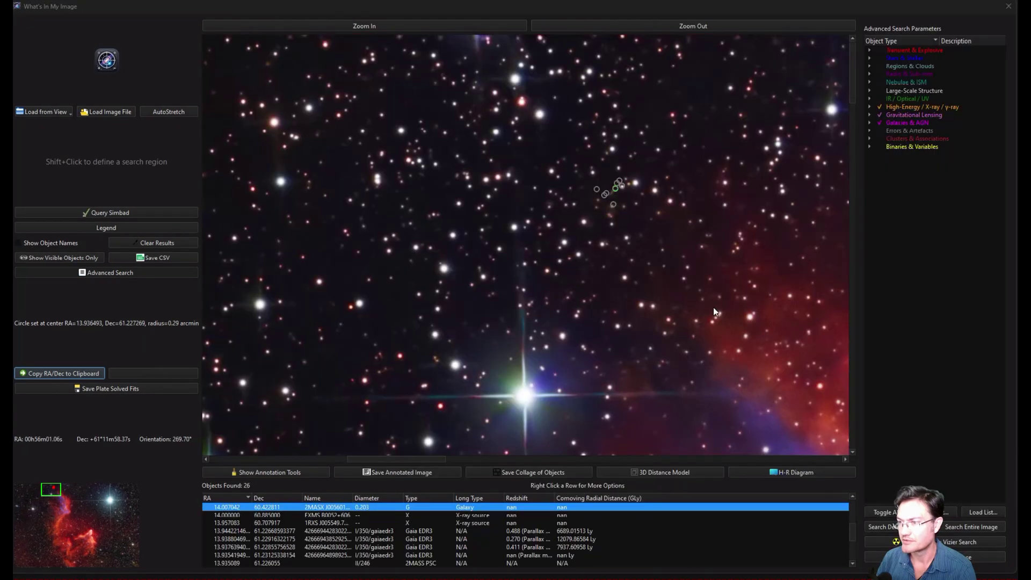
- Examine the circled objects near the bright star and the surrounding nebula edges and star fields in the annotated image
drag(612, 291, 416, 285)
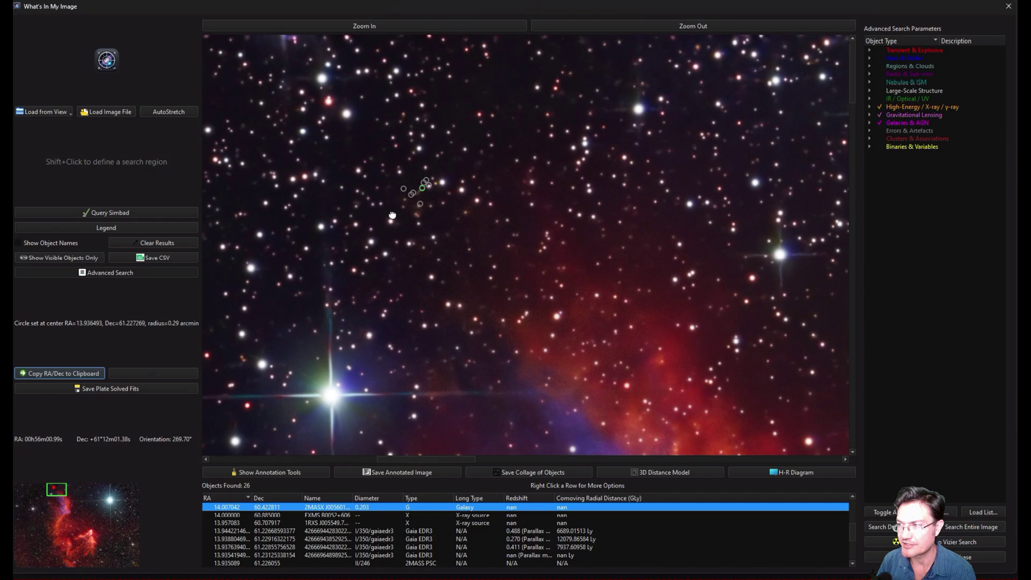
drag(393, 215, 253, 70)
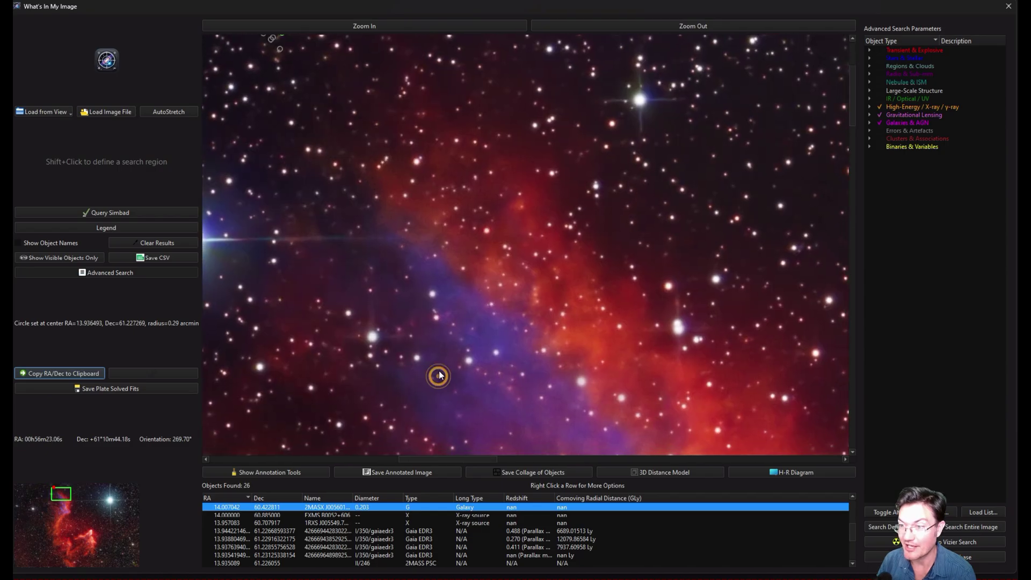
drag(440, 375, 549, 177)
mouse_move(426, 350)
mouse_down()
mouse_move(504, 285)
mouse_move(653, 232)
mouse_up()
drag(399, 321, 593, 220)
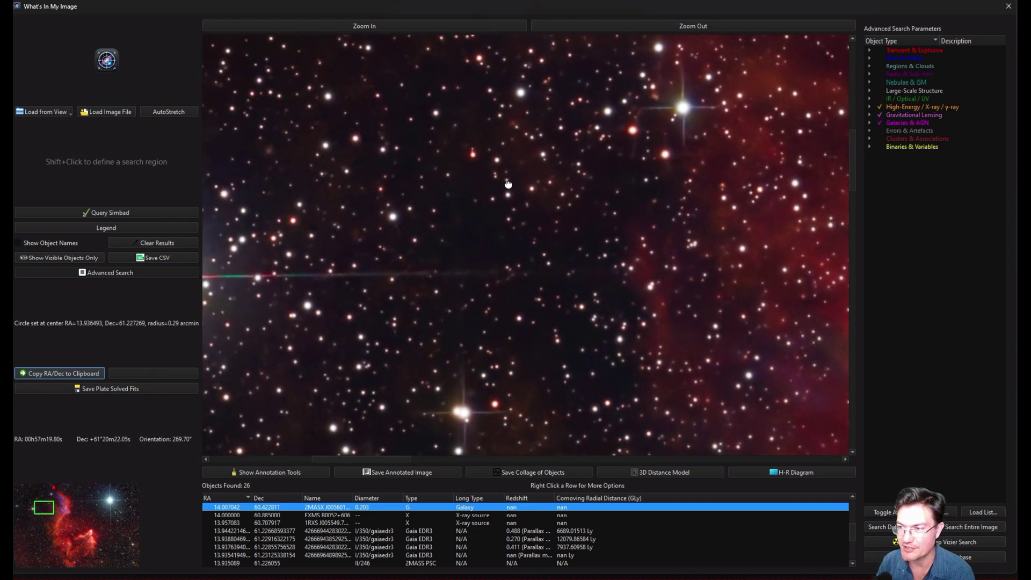
mouse_move(448, 280)
mouse_down()
mouse_move(512, 173)
mouse_move(526, 168)
mouse_move(568, 222)
mouse_move(480, 345)
mouse_move(465, 147)
mouse_move(500, 166)
mouse_move(497, 315)
mouse_move(444, 428)
mouse_move(433, 427)
mouse_up()
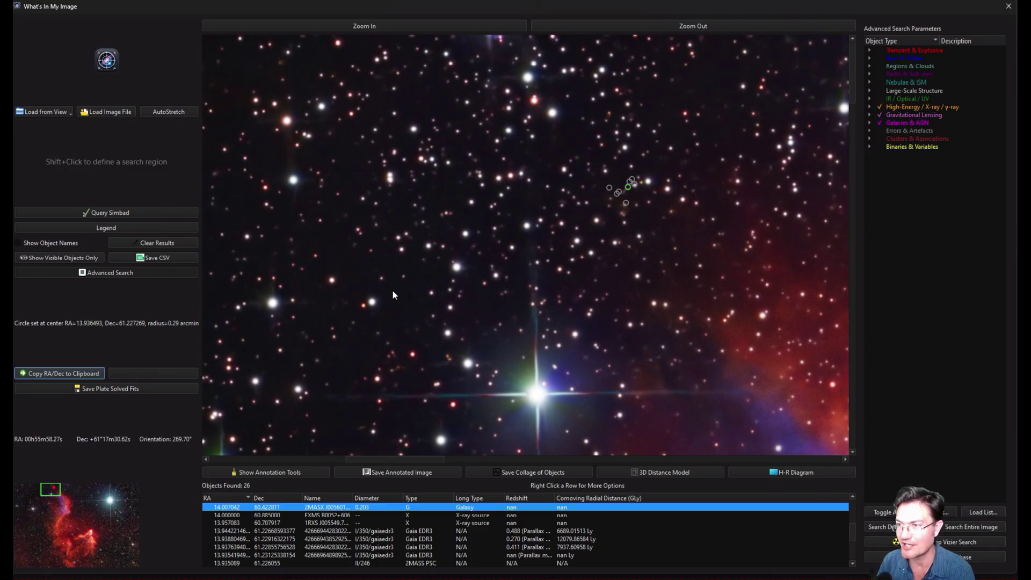
drag(570, 391, 545, 148)
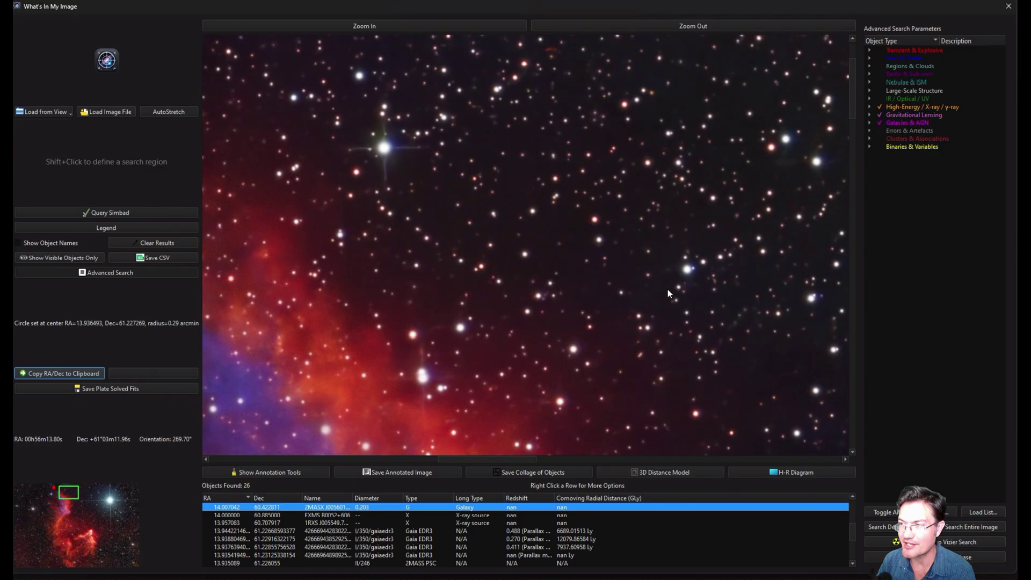
- Examine the upper nebula's edges, the adjoining star fields and the bright star's long diffraction spike close up
drag(492, 214, 295, 132)
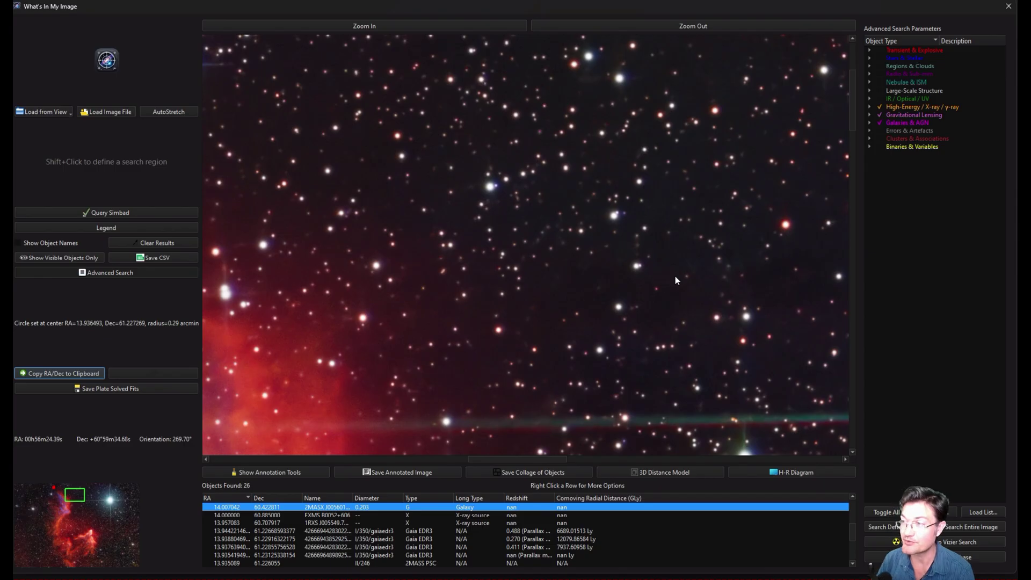
drag(675, 276, 411, 146)
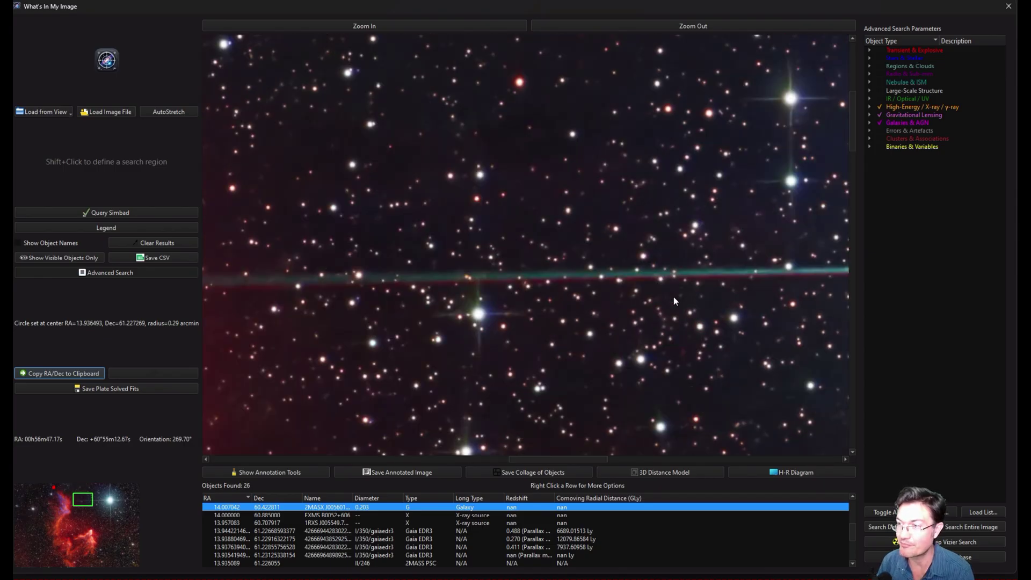
drag(674, 296, 630, 256)
drag(449, 315, 601, 156)
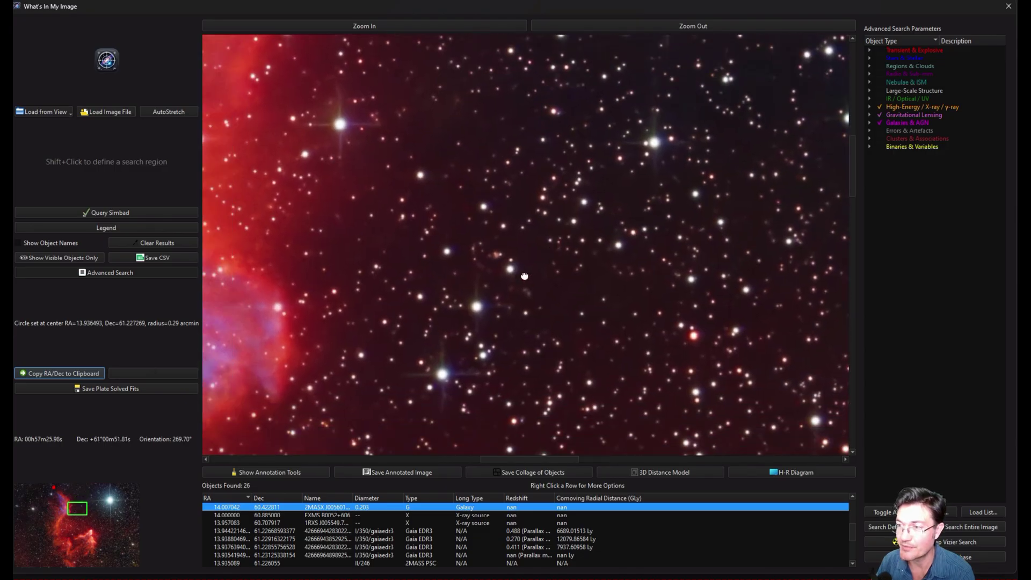
drag(608, 207, 722, 161)
drag(695, 322, 680, 205)
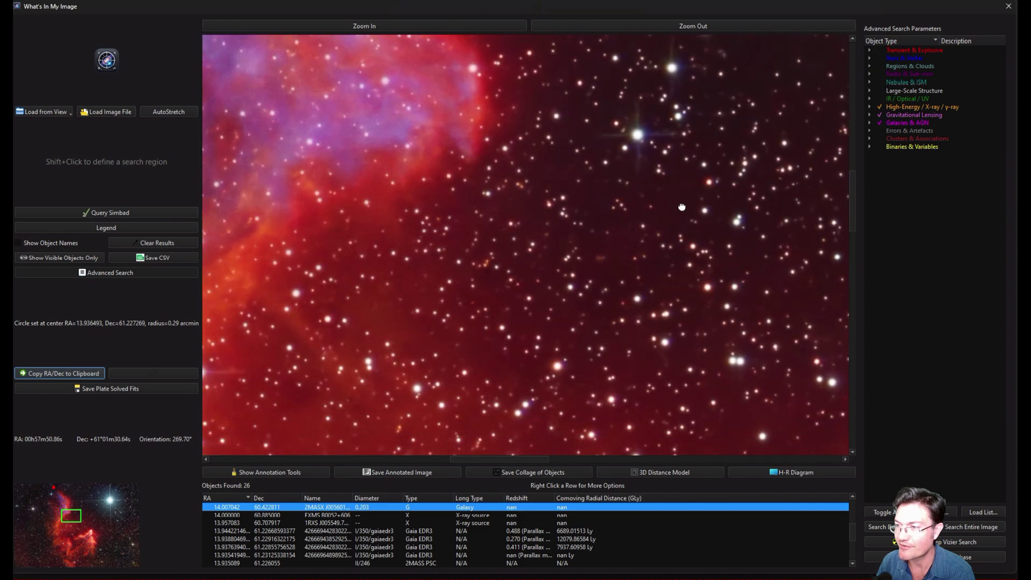
drag(709, 295, 644, 194)
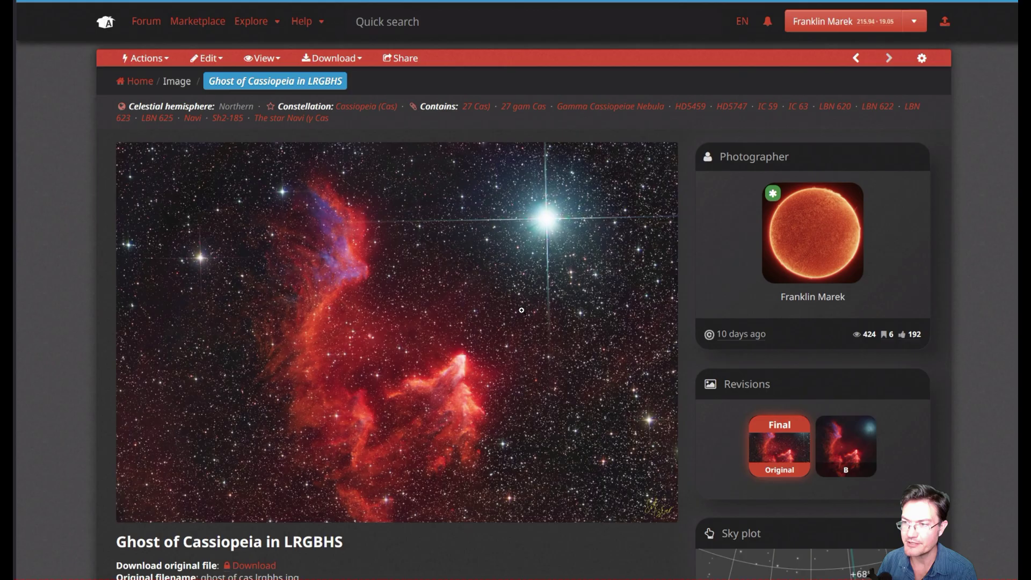
- Switch to the AstroBin page "Ghost of Cassiopeia in LRGBHS" and review its starless version, acquisition details, and description with SII, Ha and close-up images
mouse_move(428, 324)
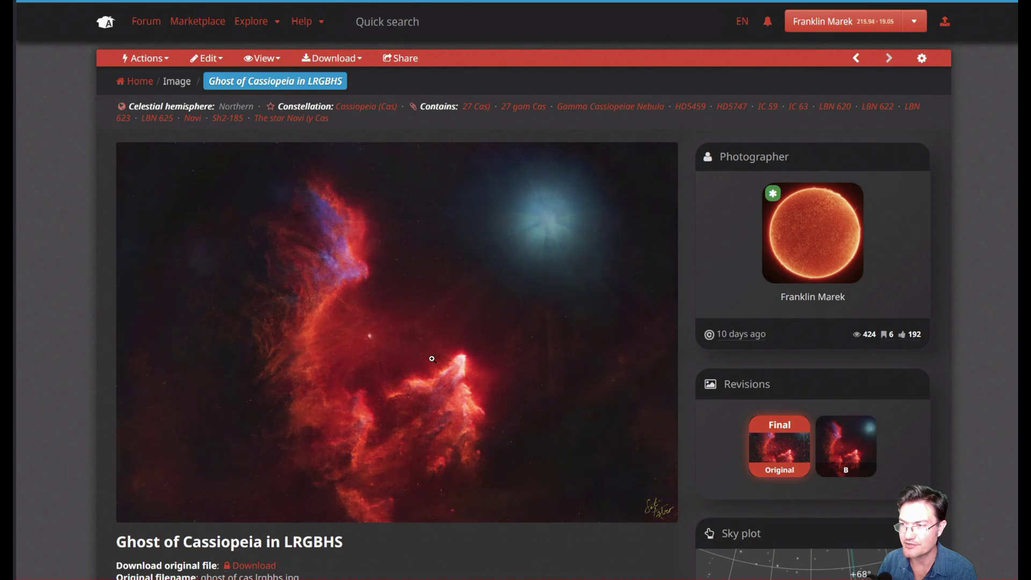
scroll(450, 378, down, 10)
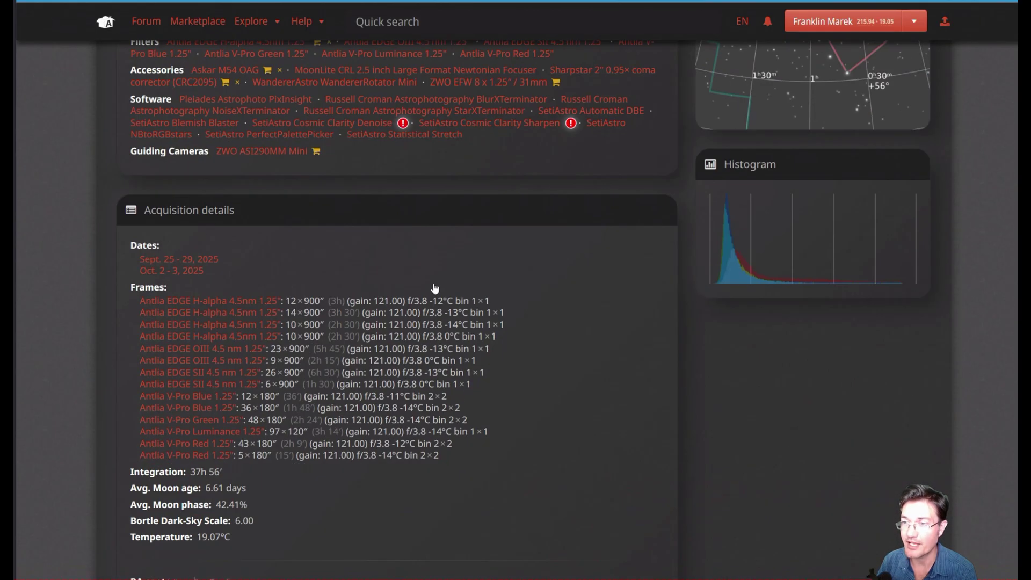
scroll(433, 290, down, 3)
scroll(469, 375, down, 12)
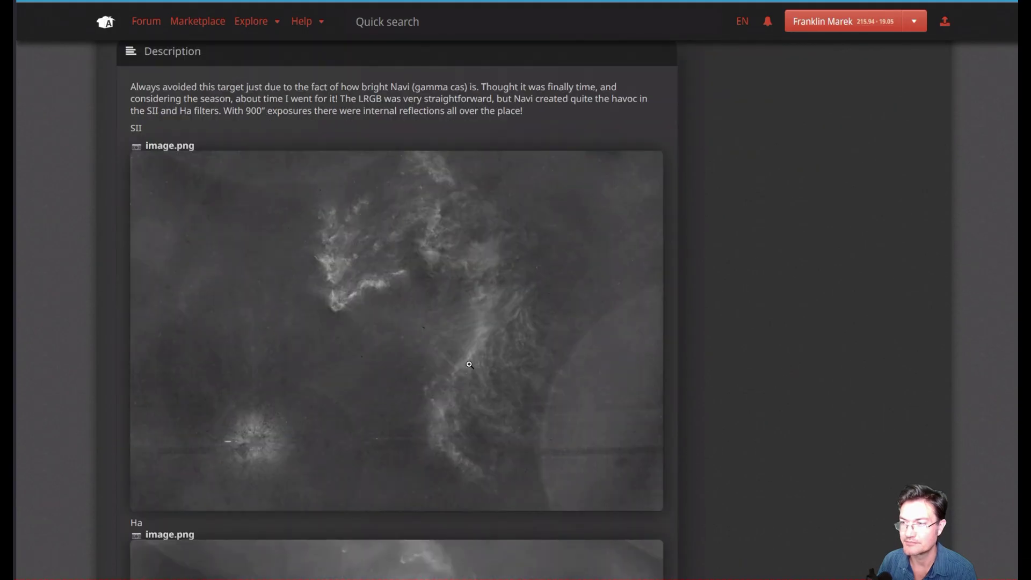
scroll(470, 365, down, 5)
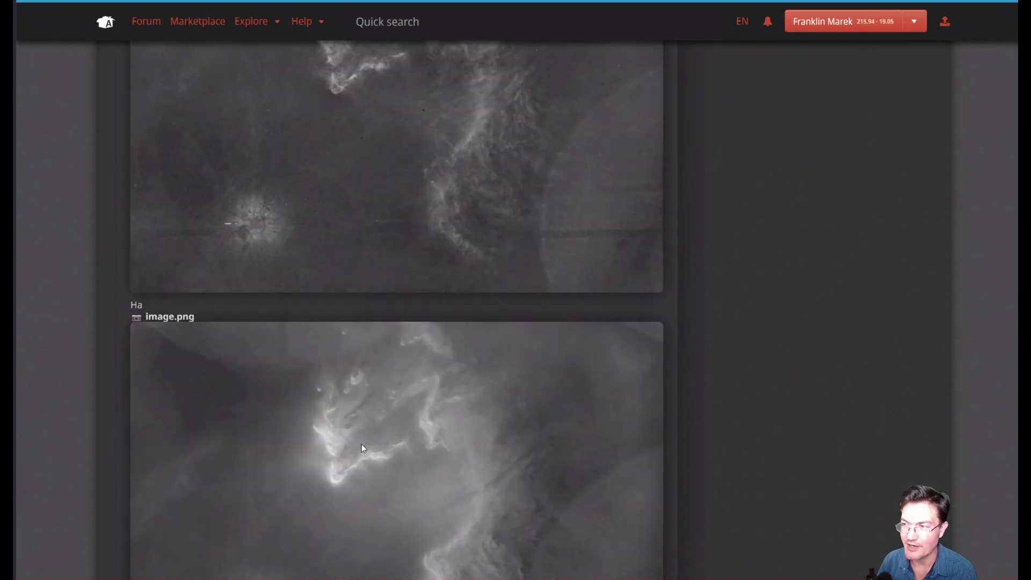
scroll(393, 342, down, 4)
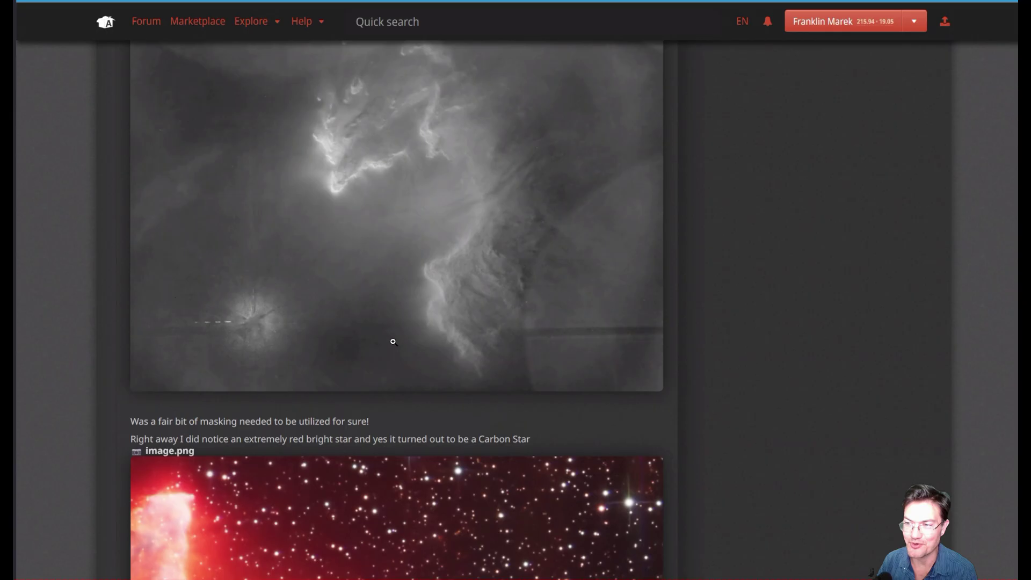
scroll(379, 293, down, 4)
scroll(429, 361, down, 10)
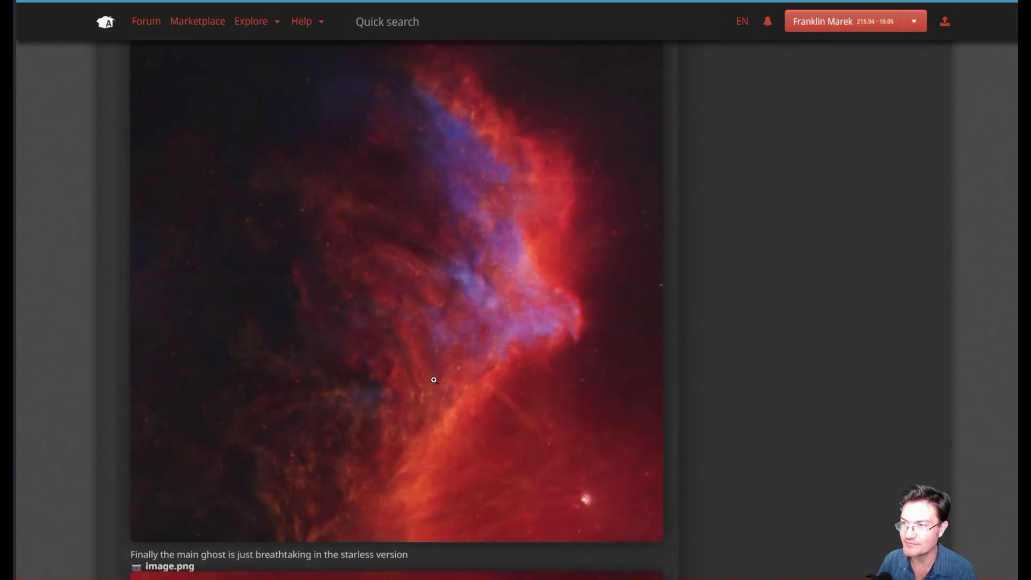
scroll(425, 308, down, 9)
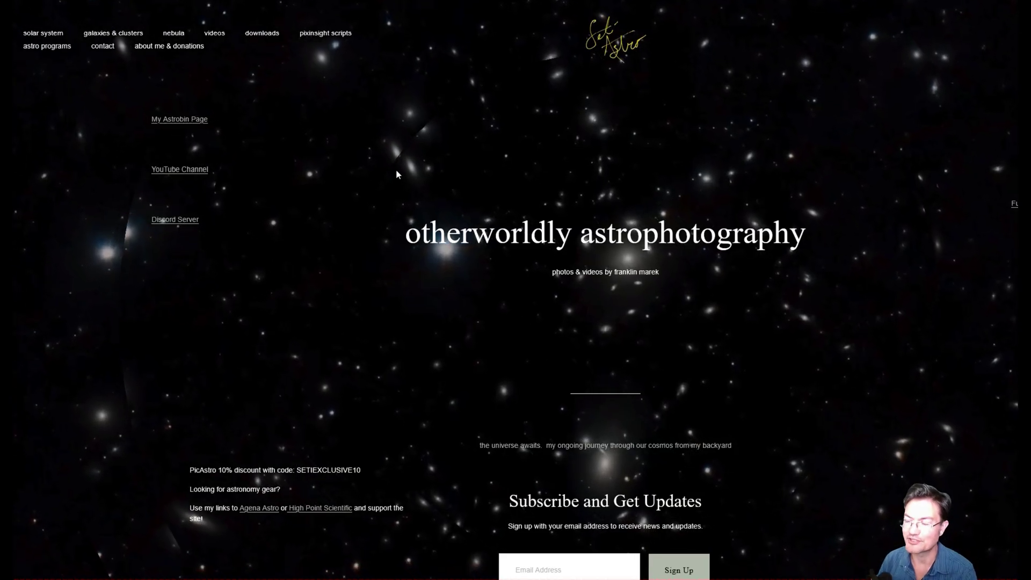
- Open the top of the Seti Astro website's nebula page and view the ghost nebula entry's sky chart, SII and Ha images and colour close-ups
mouse_move(173, 34)
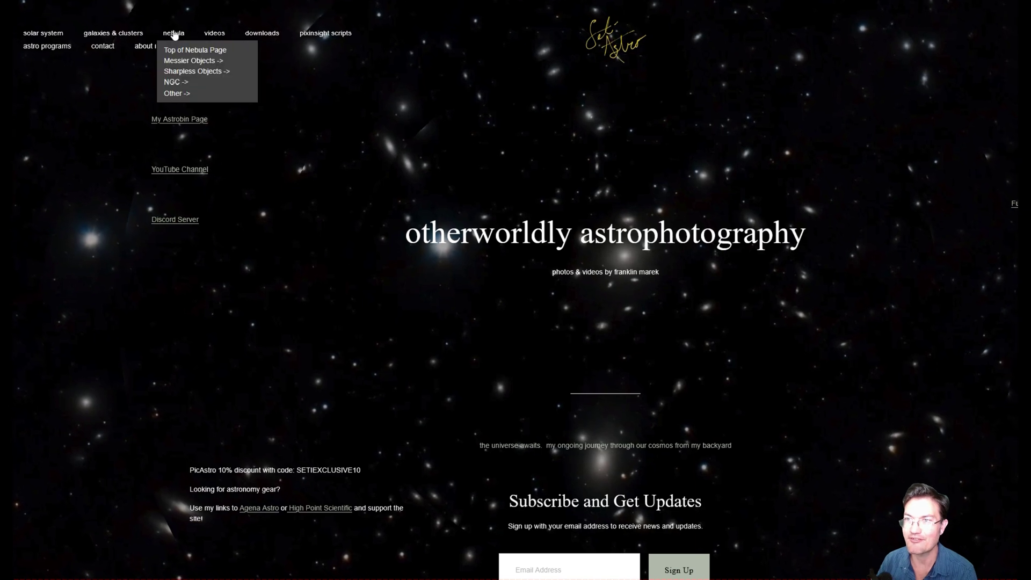
click(181, 53)
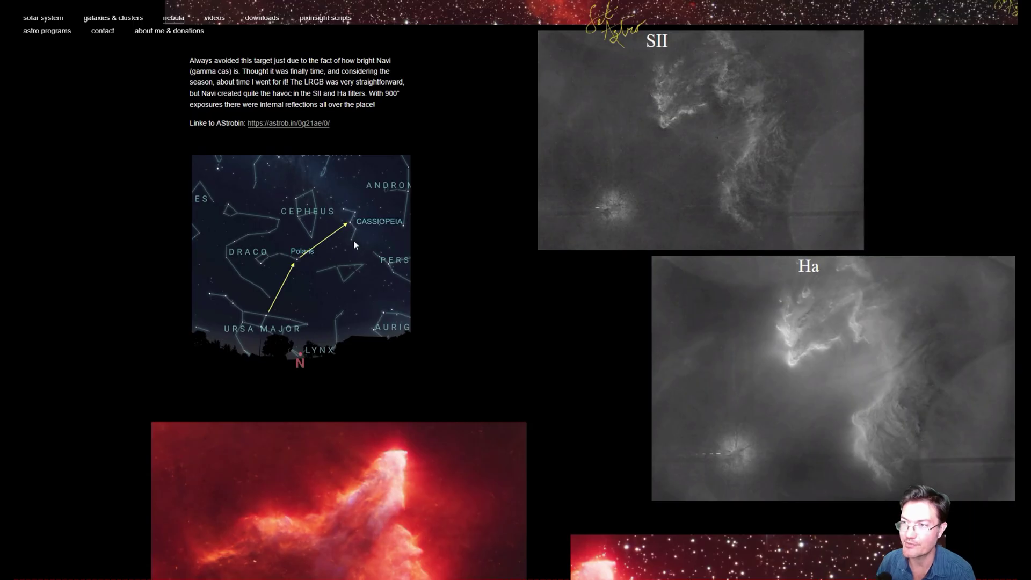
scroll(537, 282, down, 1)
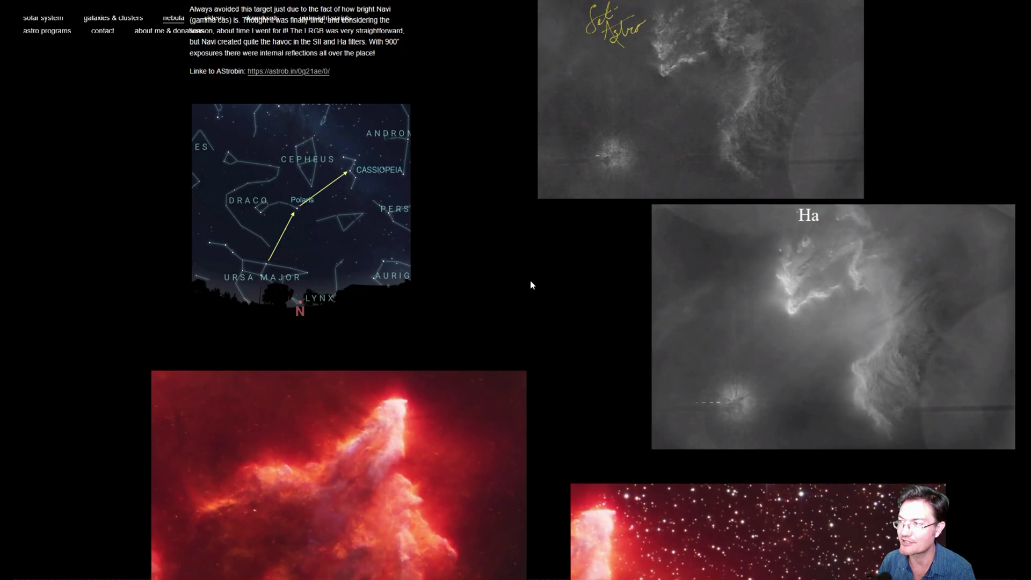
scroll(525, 276, down, 1)
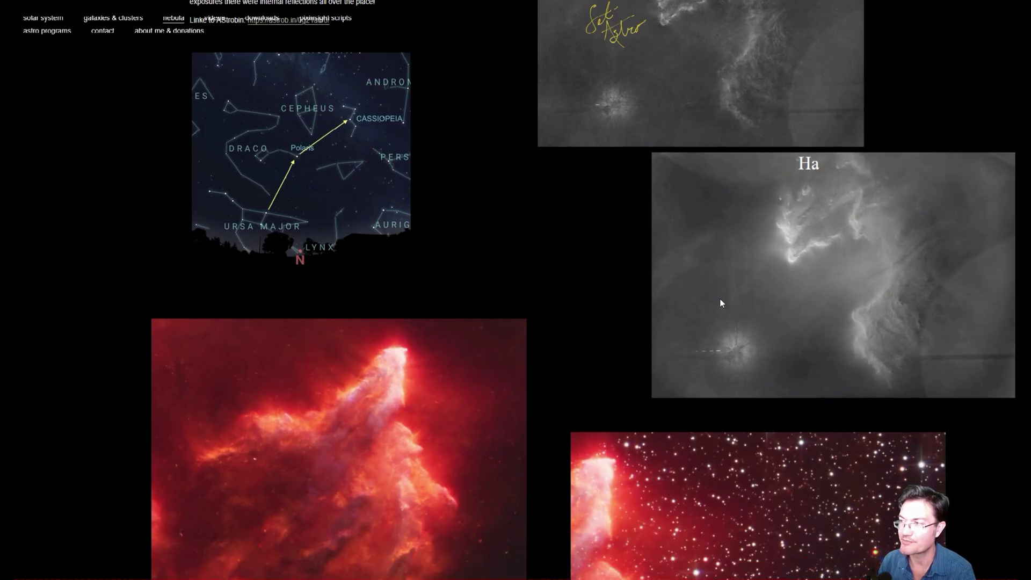
scroll(720, 299, down, 3)
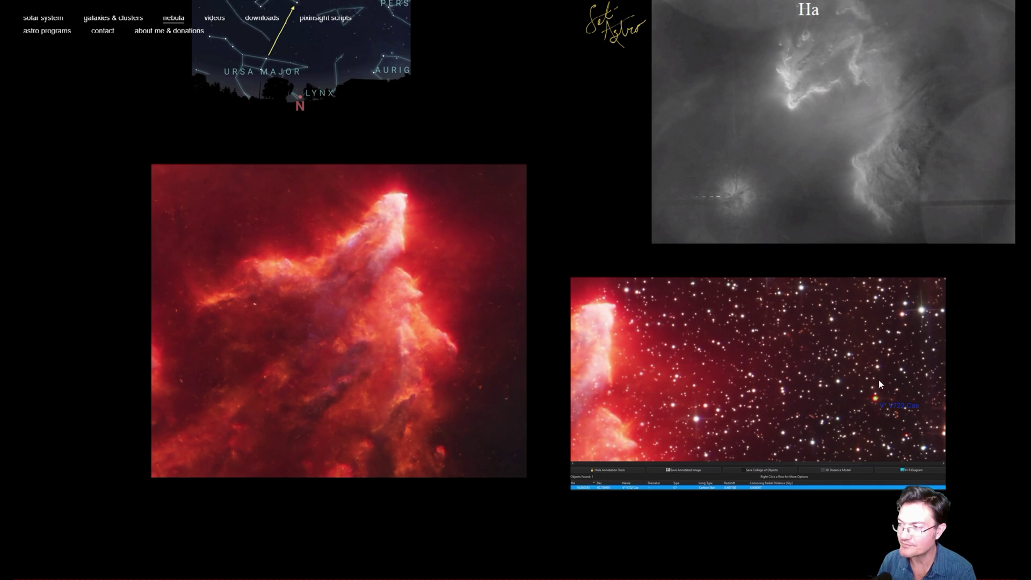